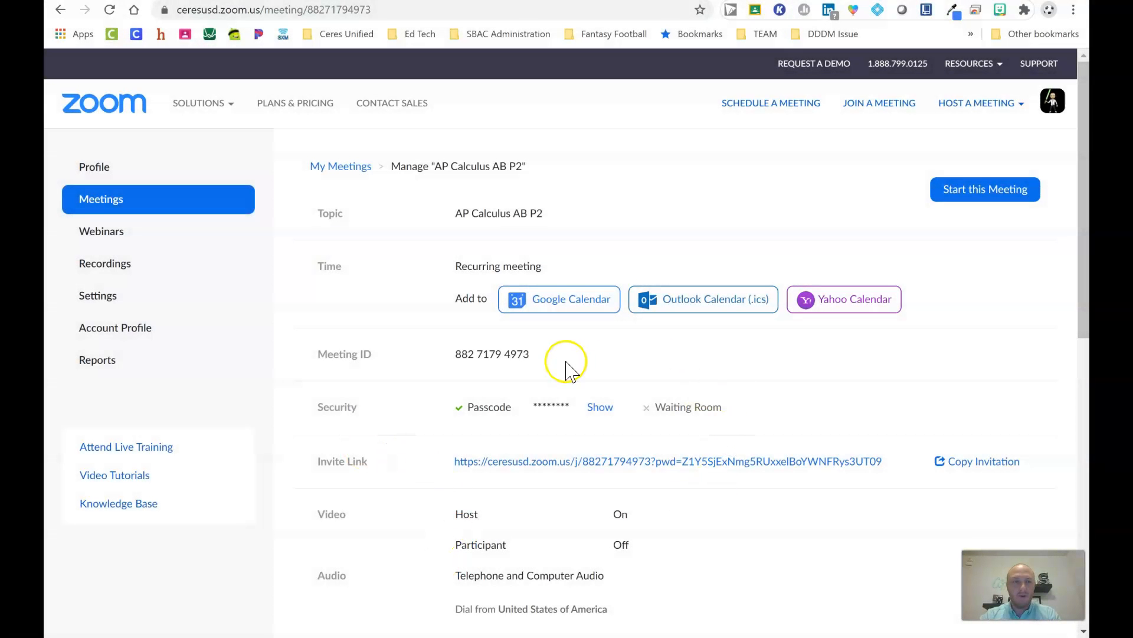
# Step: Open the recurring Integrated Math 3 P1 meeting from the list of upcoming Zoom meetings
pyautogui.click(133, 206)
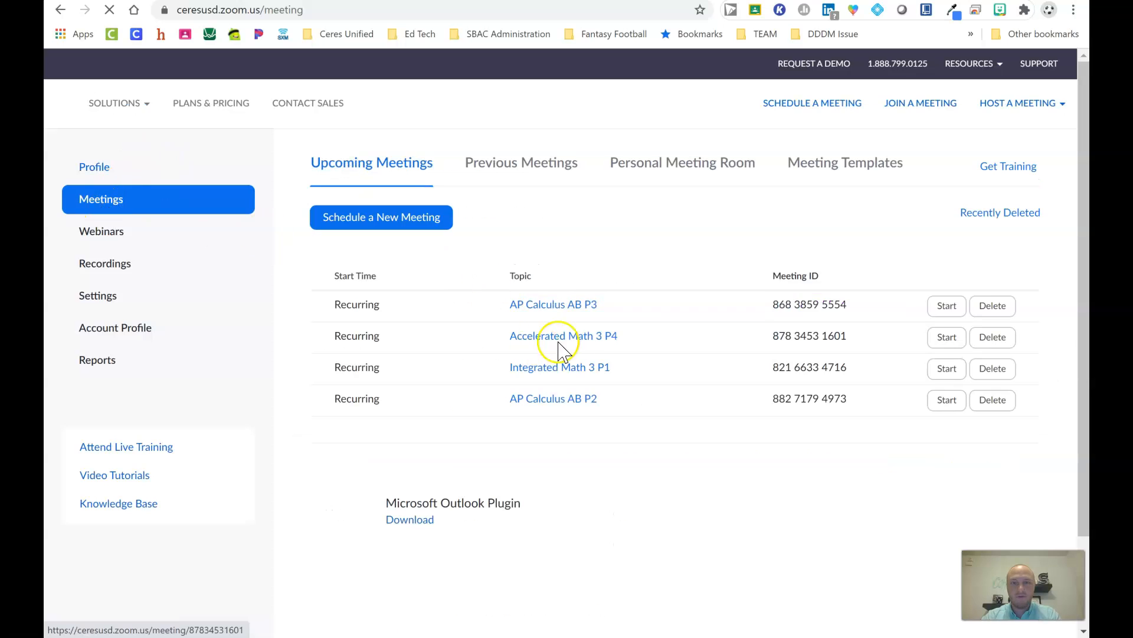
pyautogui.click(570, 366)
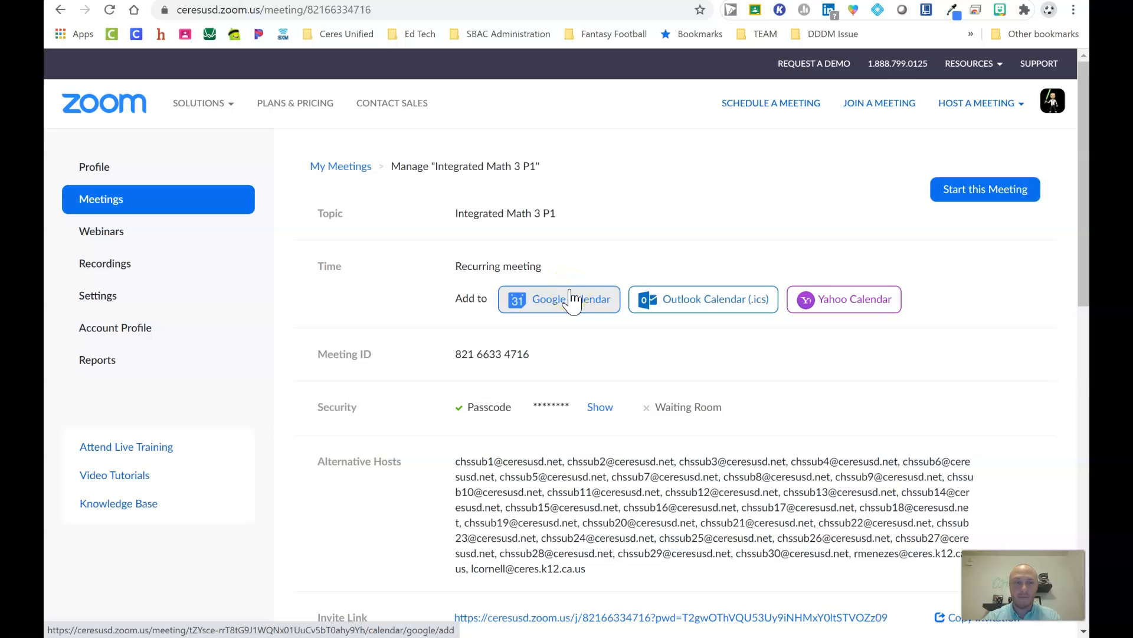
# Step: Switch to Google Classroom, look over the class overview and the Integrated Math 3 classwork, and return to the overview
pyautogui.click(401, 1)
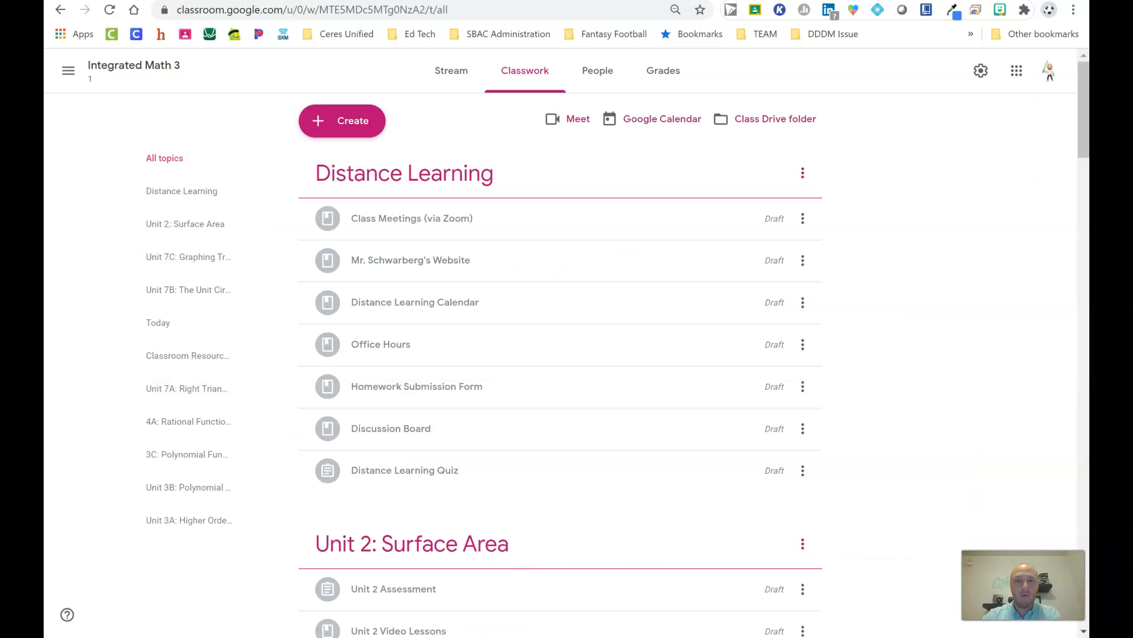
pyautogui.click(54, 73)
pyautogui.click(134, 83)
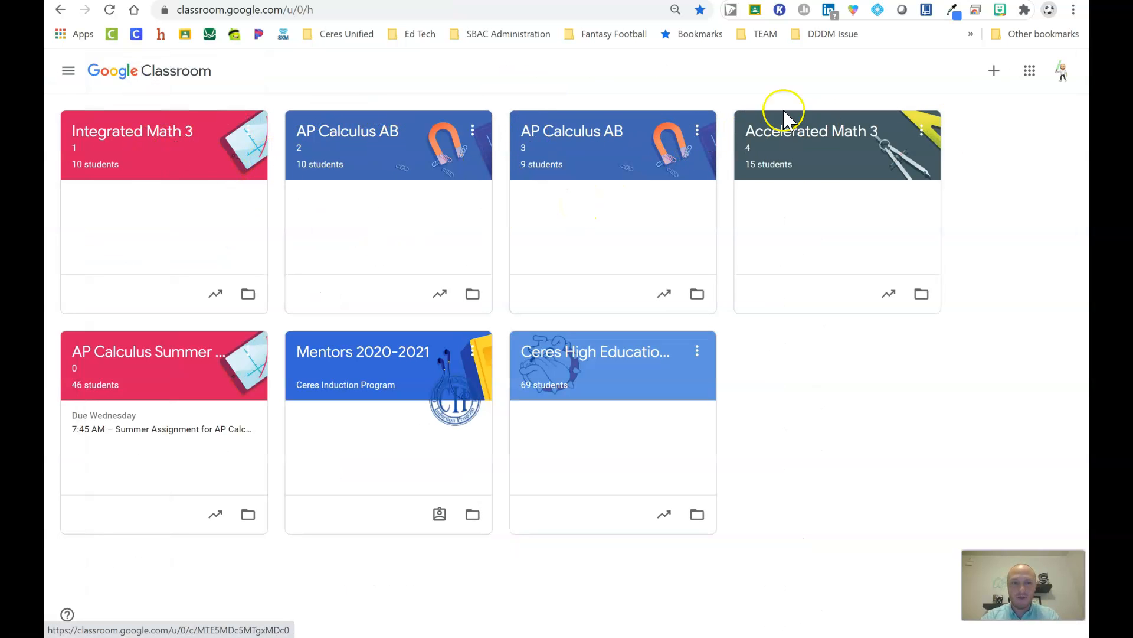
pyautogui.click(108, 136)
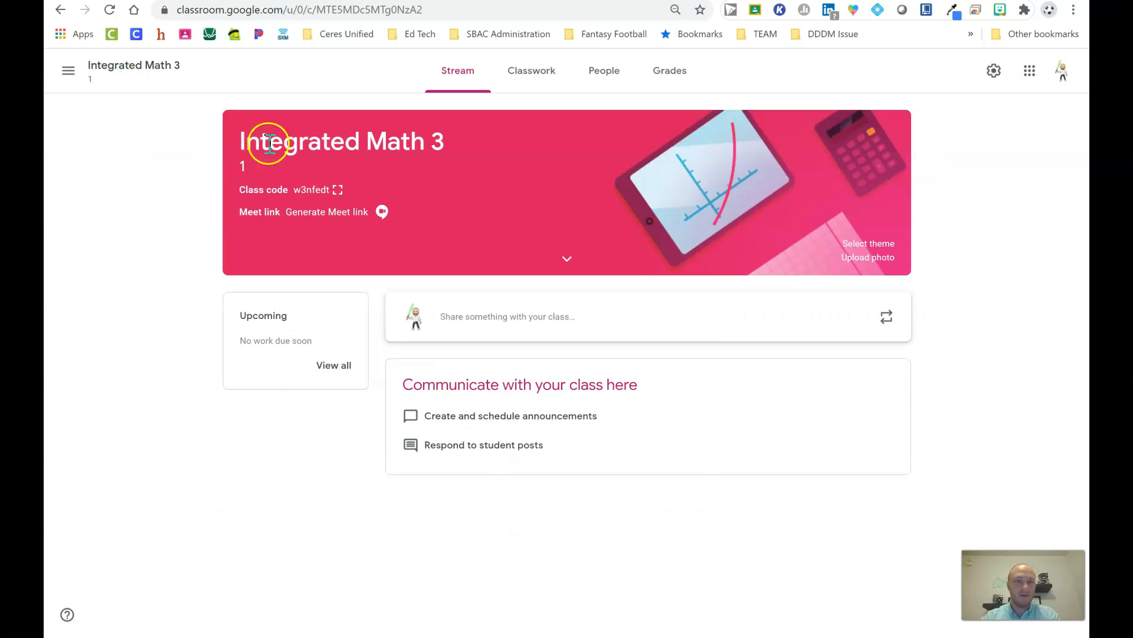
pyautogui.click(540, 72)
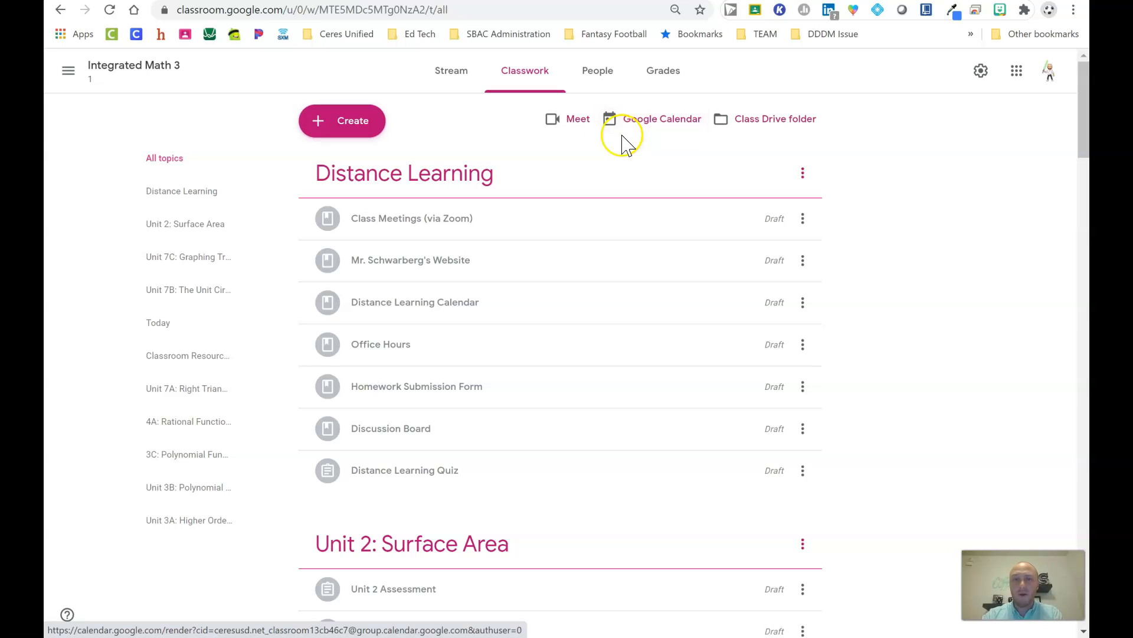
pyautogui.click(68, 72)
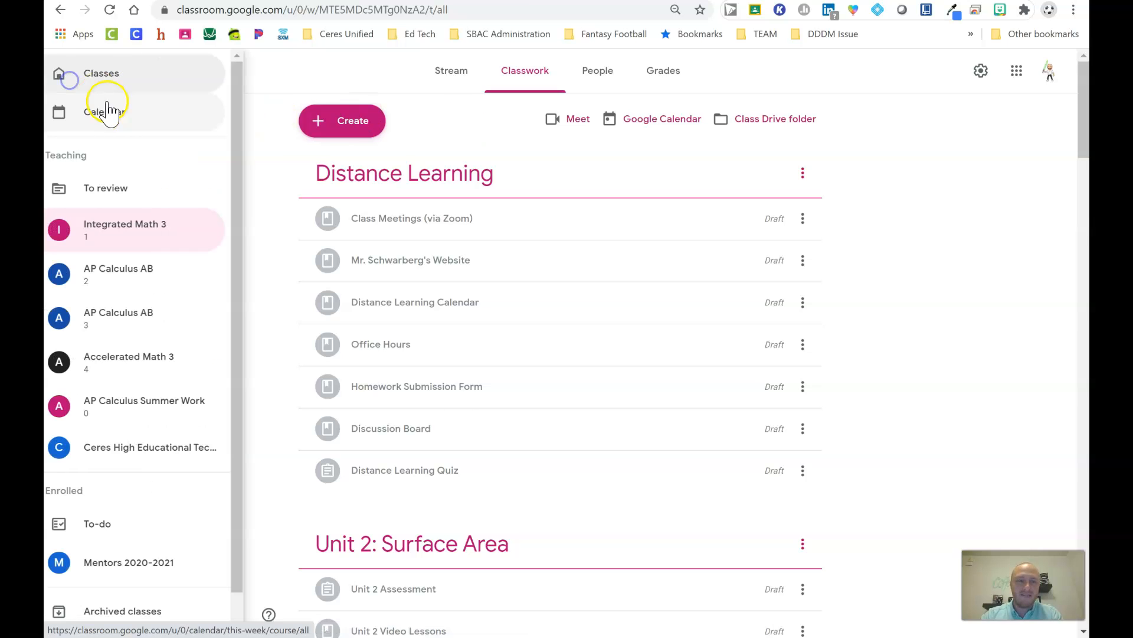
pyautogui.click(106, 85)
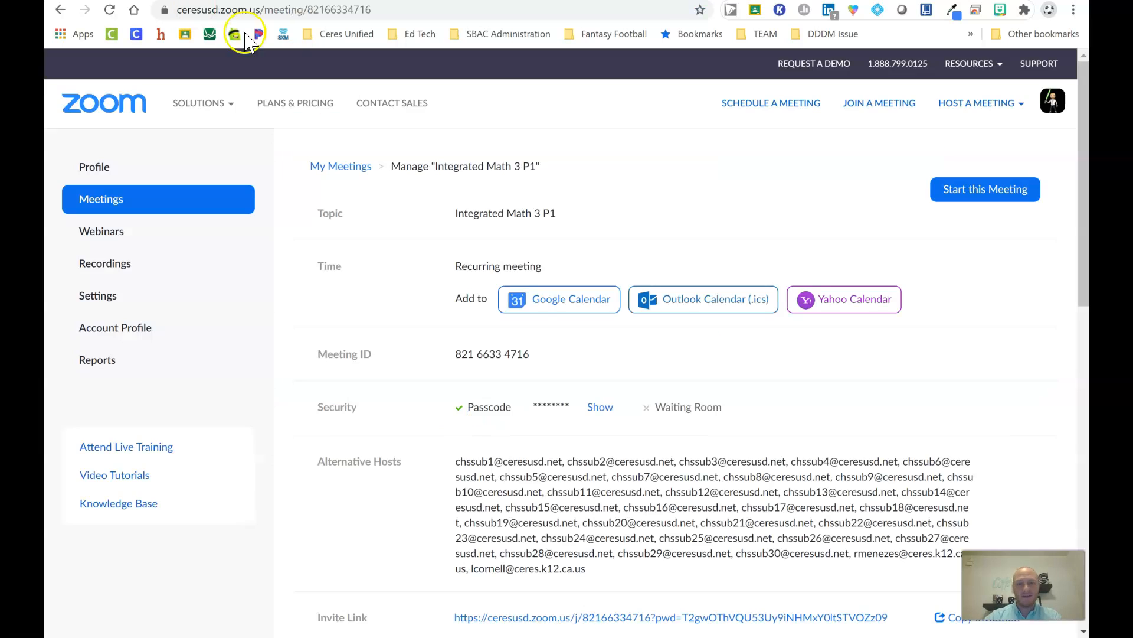
# Step: Add the Zoom Integrated Math 3 P1 meeting to Google Calendar, starting Aug 12, 2020 at 10:00am
pyautogui.click(540, 298)
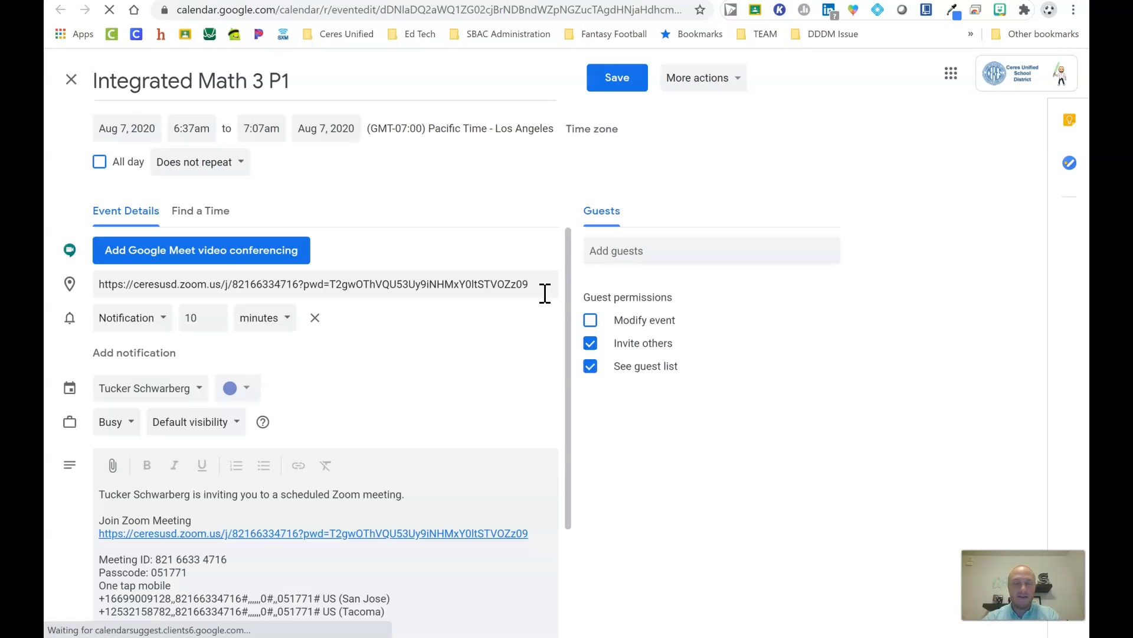
pyautogui.click(131, 137)
pyautogui.click(200, 246)
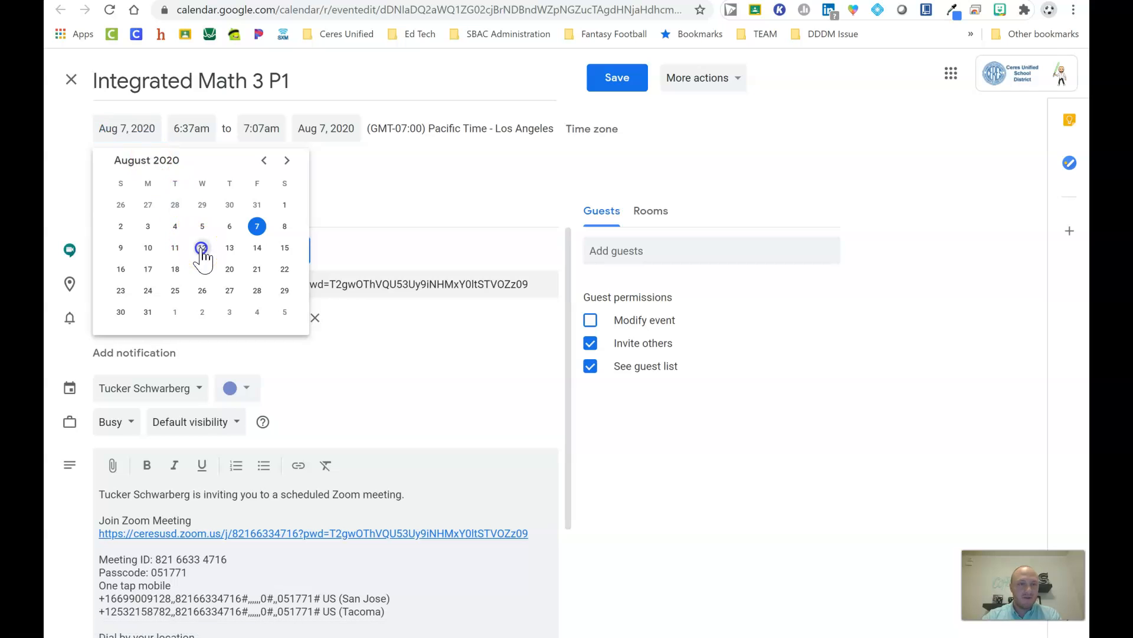
pyautogui.click(213, 125)
pyautogui.scroll(-2, 242, 257)
pyautogui.scroll(-6, 242, 257)
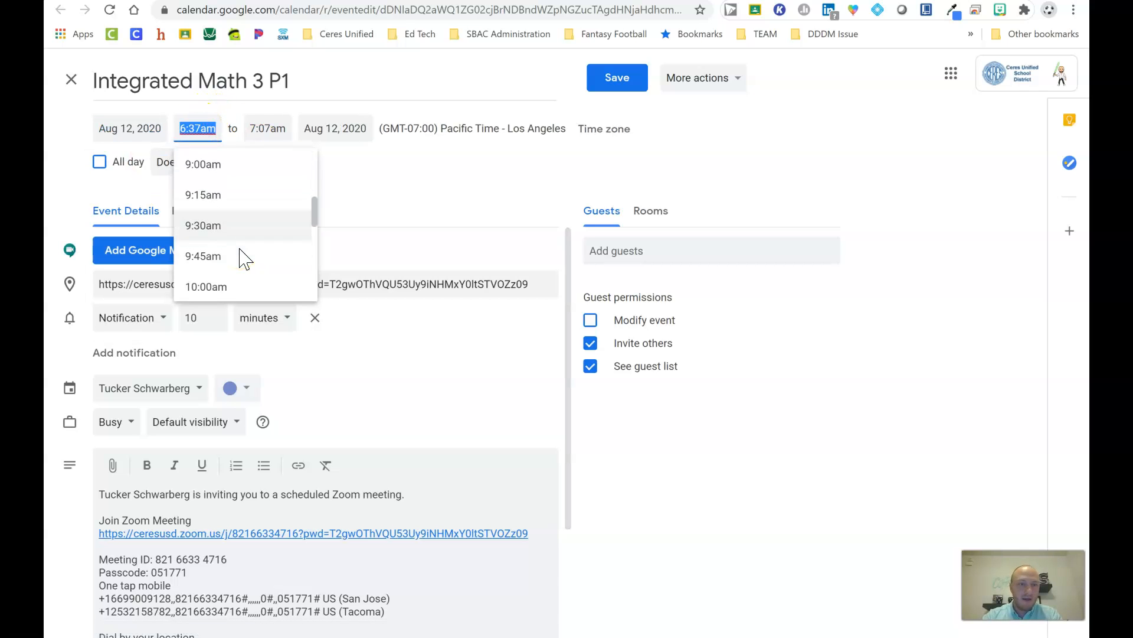
pyautogui.click(224, 211)
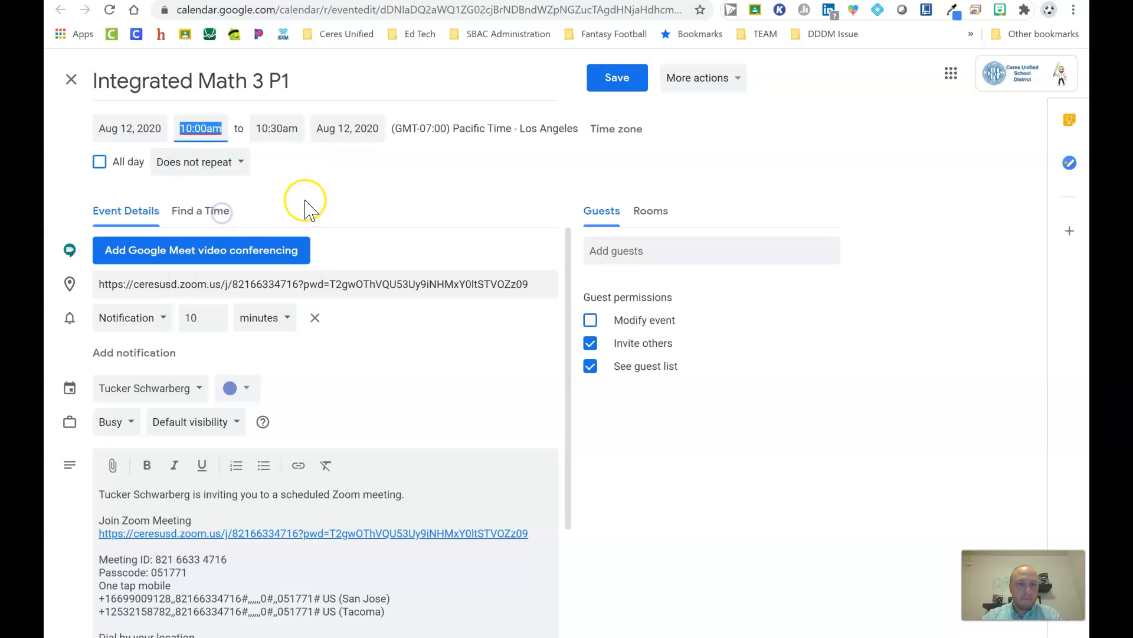
# Step: Give the event a custom weekly recurrence on Monday, Wednesday and Thursday, ending on Dec 18, 2020
pyautogui.click(232, 161)
pyautogui.click(200, 331)
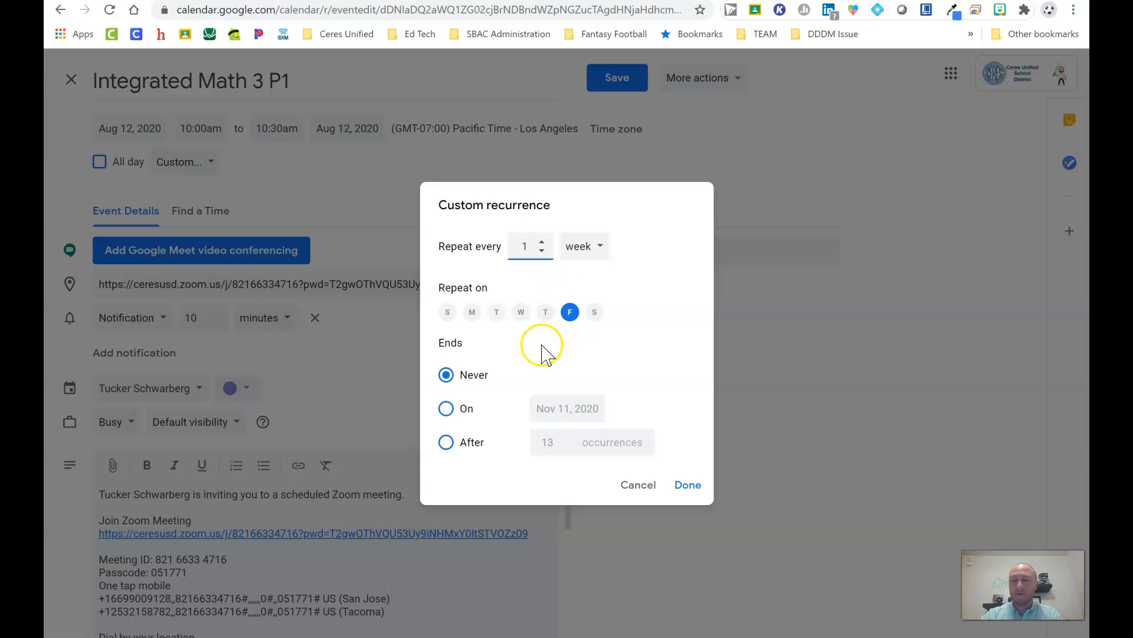
pyautogui.click(544, 316)
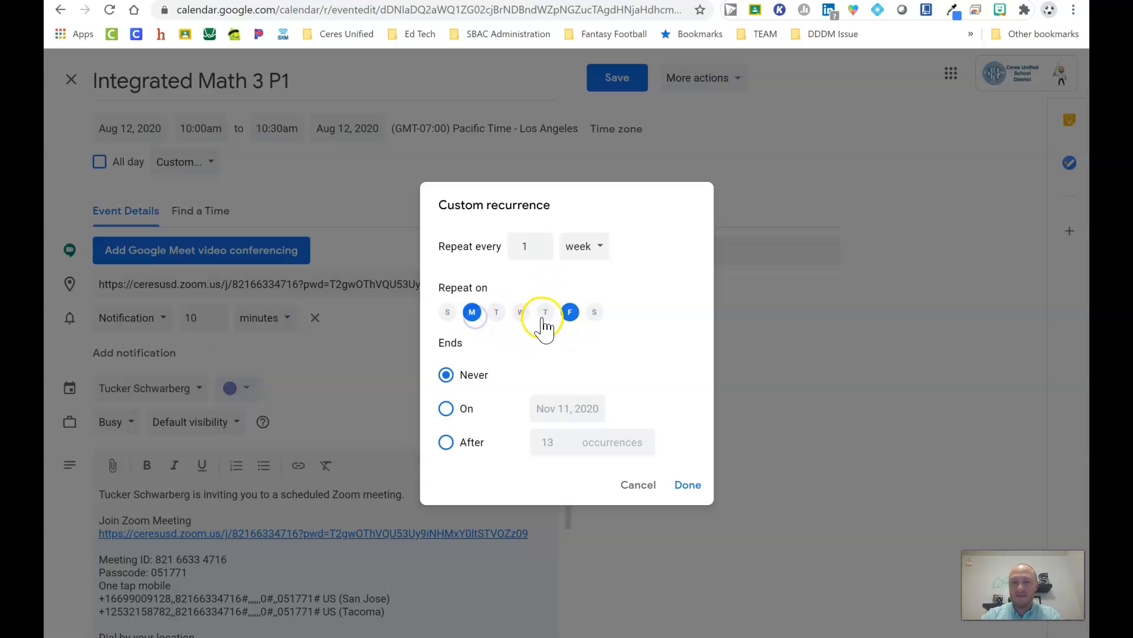
pyautogui.click(571, 315)
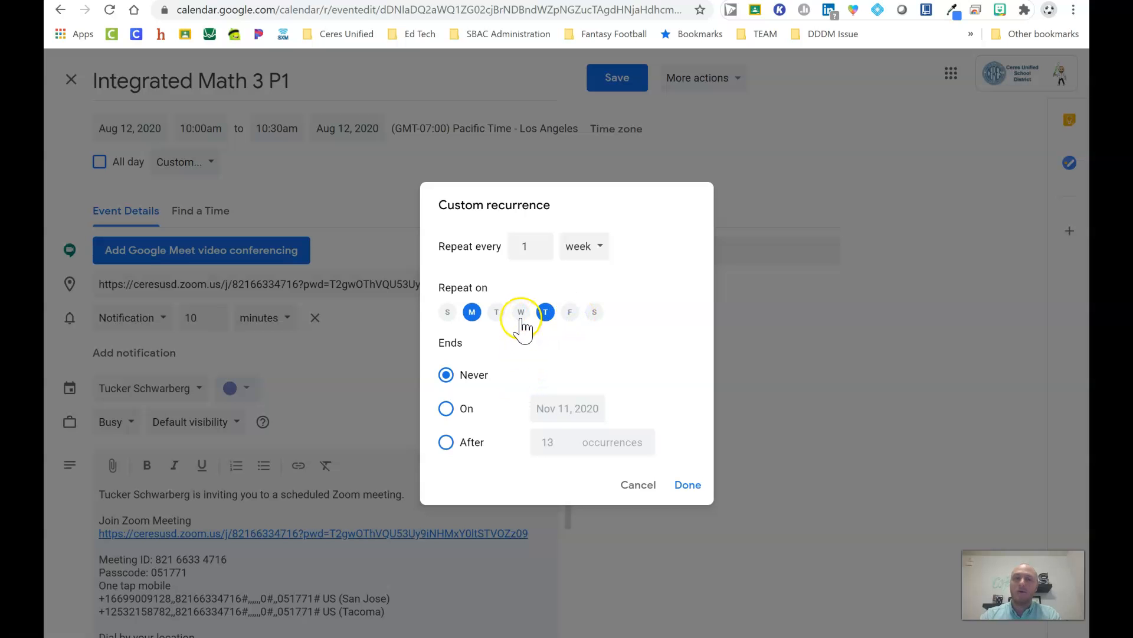
pyautogui.click(452, 416)
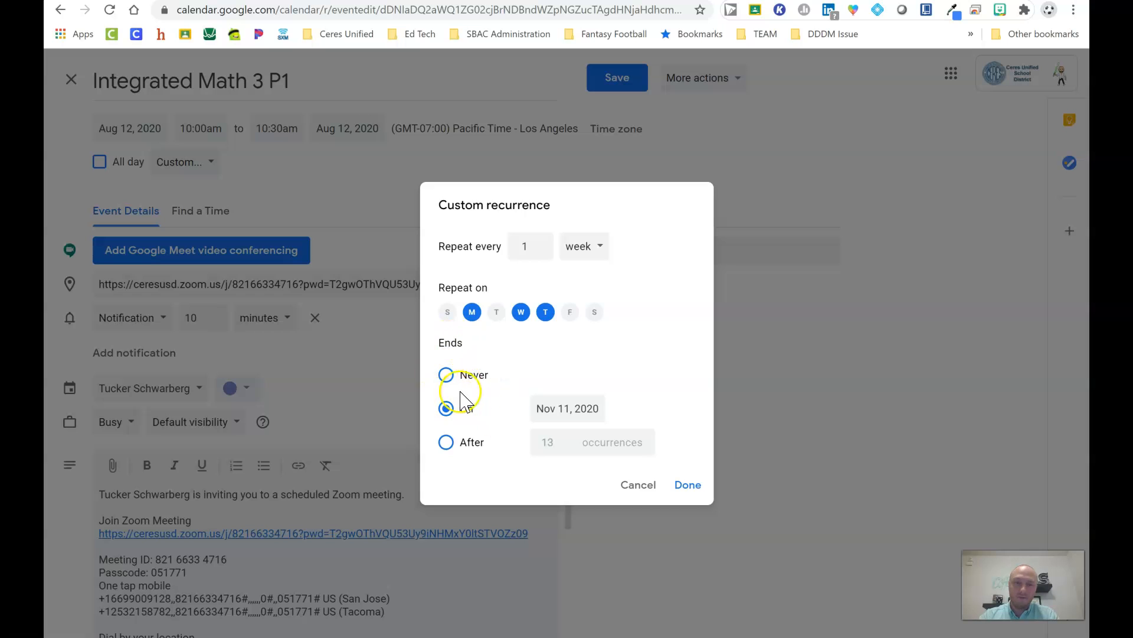
pyautogui.click(578, 409)
pyautogui.click(725, 441)
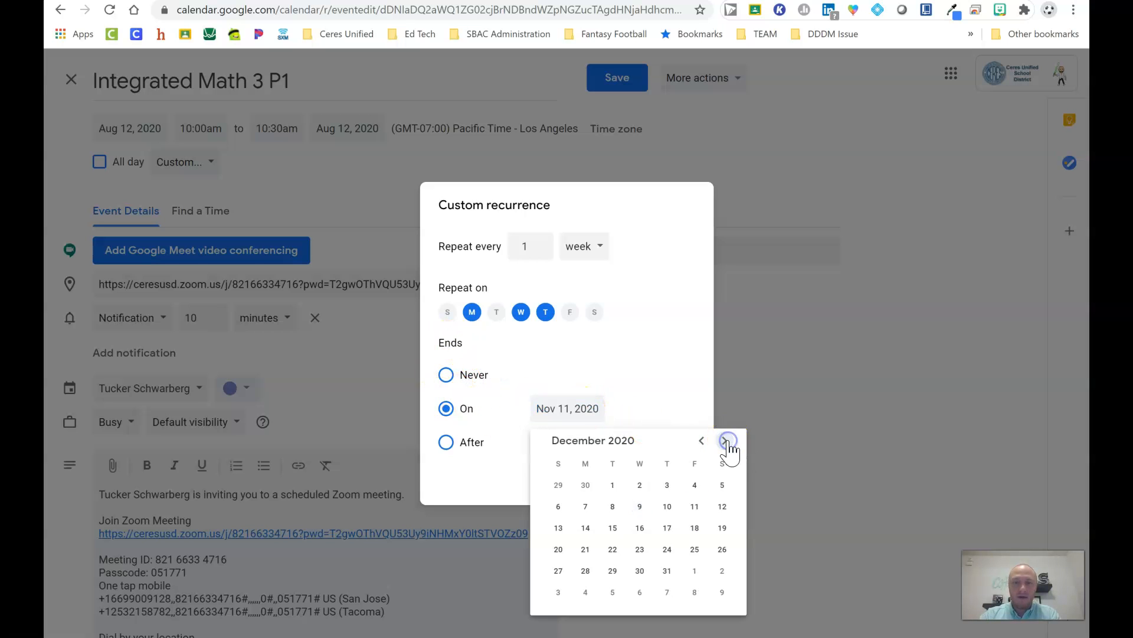
pyautogui.click(698, 530)
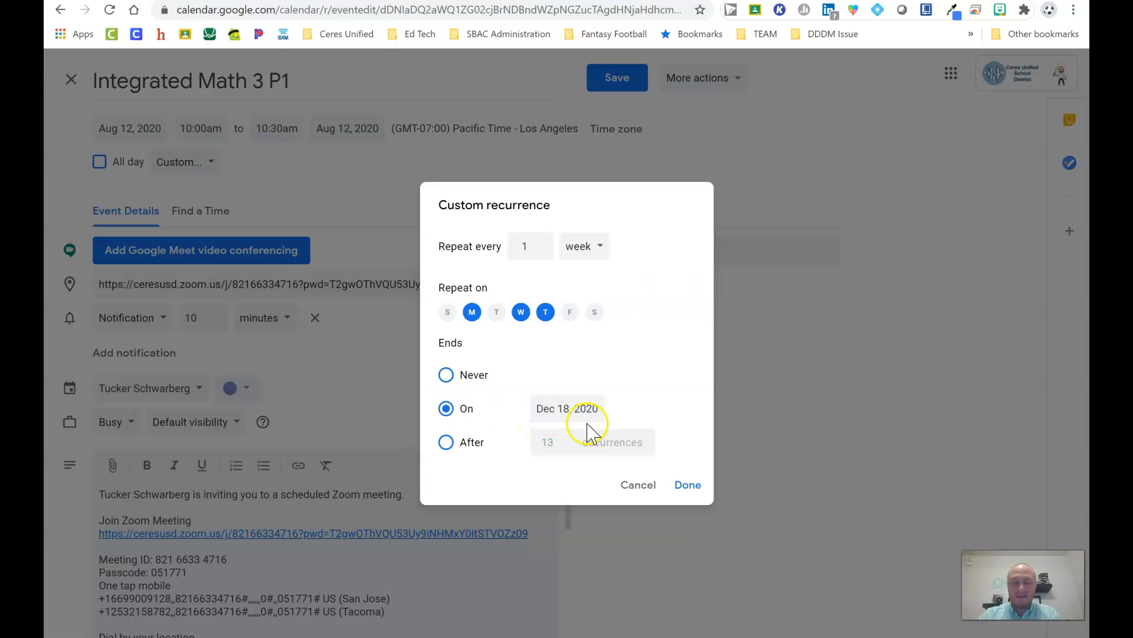
pyautogui.click(701, 494)
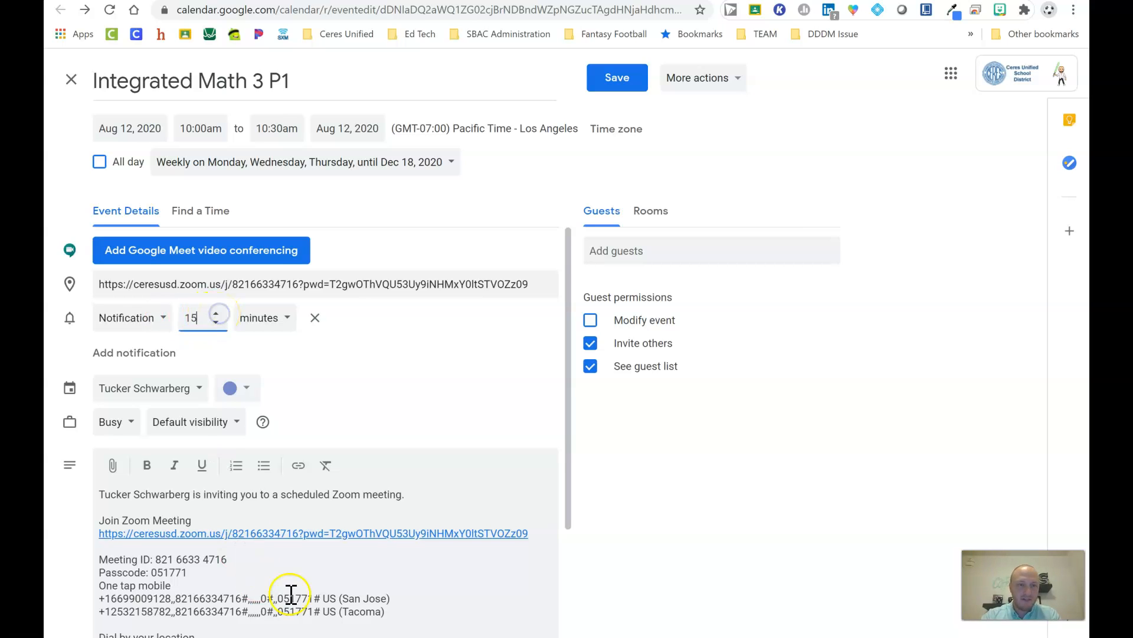
# Step: Assign the event to the Integrated Math 3 1 class calendar with a 15-minute notification and save it
pyautogui.click(197, 390)
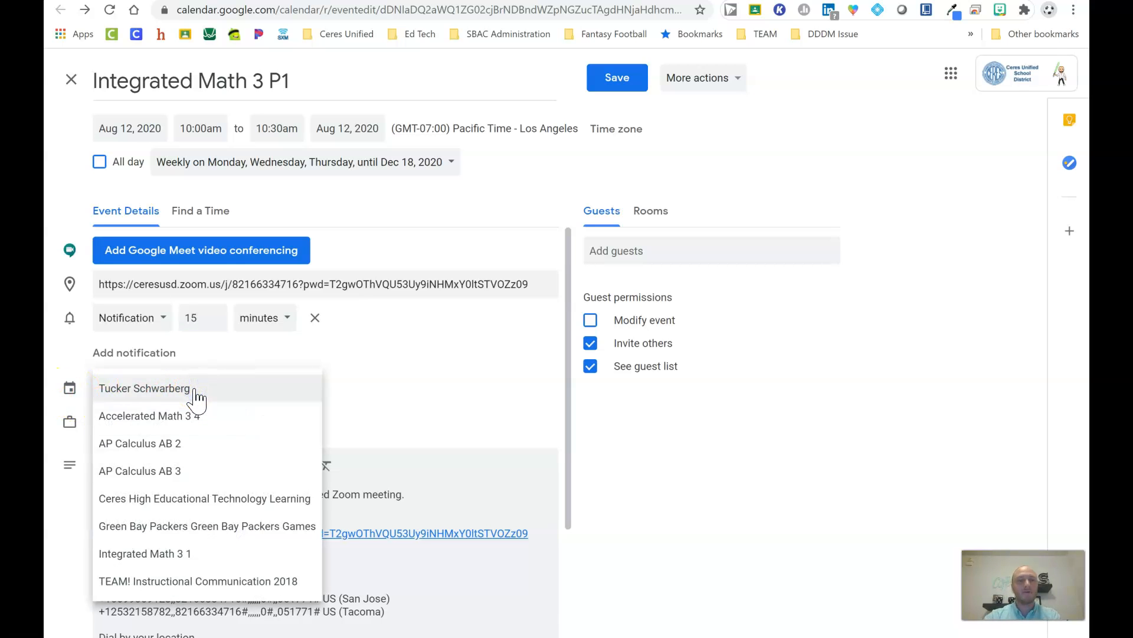
pyautogui.click(190, 559)
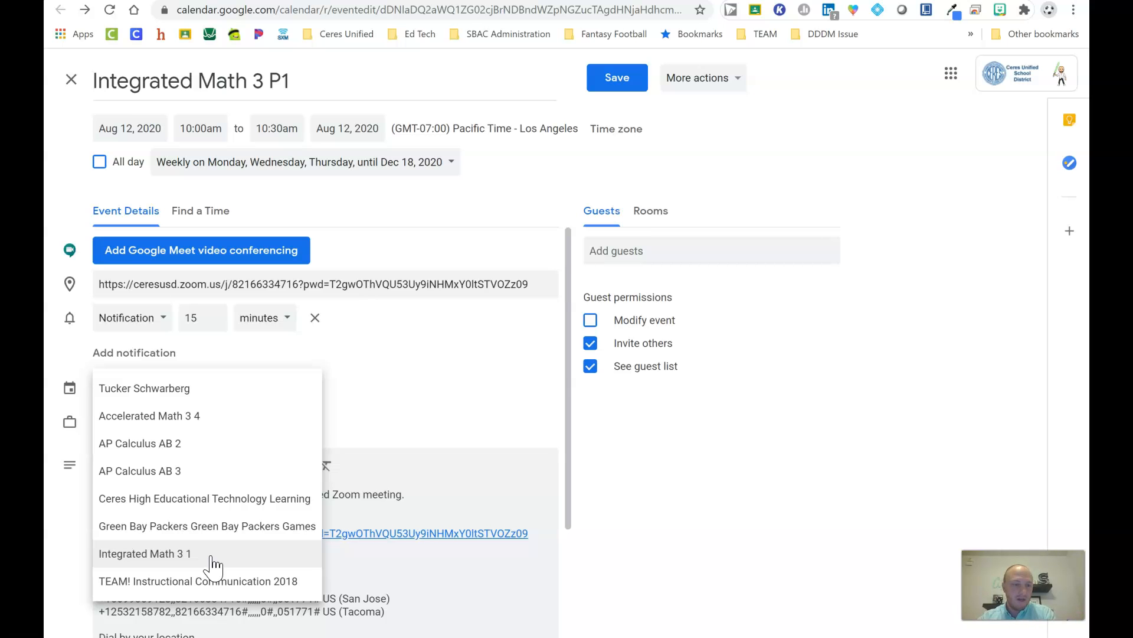
pyautogui.click(213, 566)
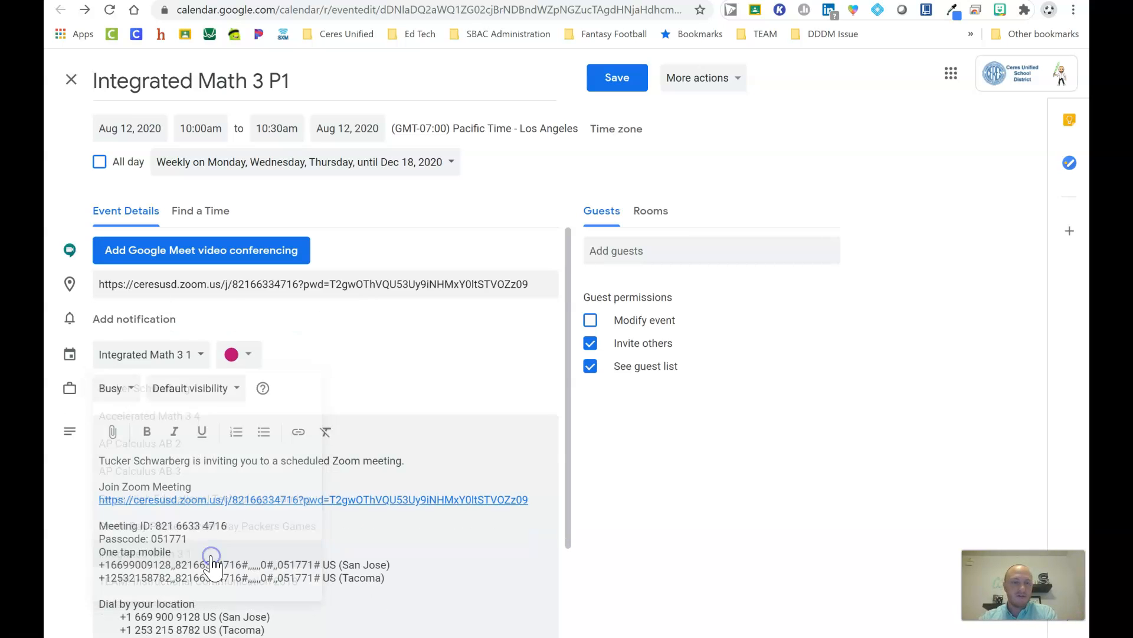
pyautogui.click(148, 319)
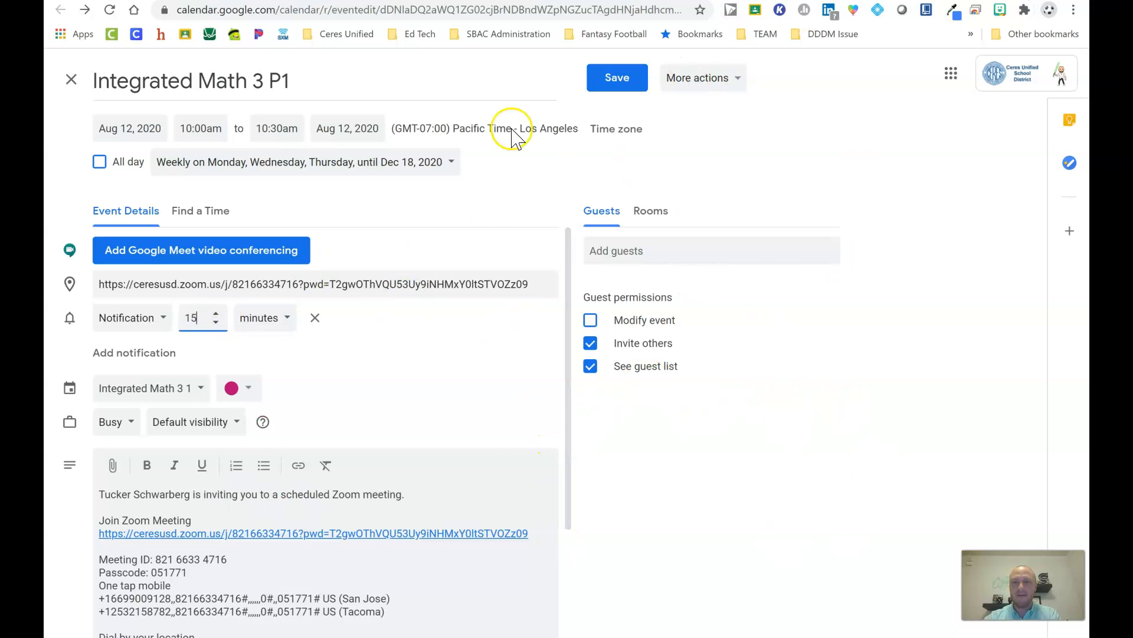
pyautogui.click(614, 83)
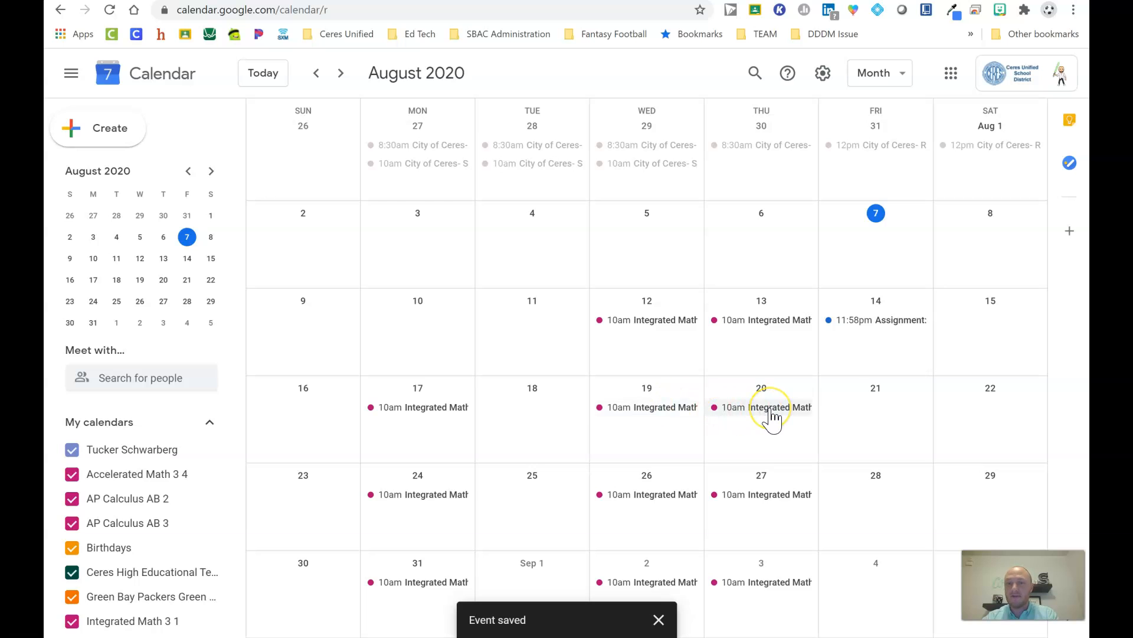
# Step: Return to Zoom, open the AP Calculus AB P2 meeting and add it to Google Calendar
pyautogui.click(645, 292)
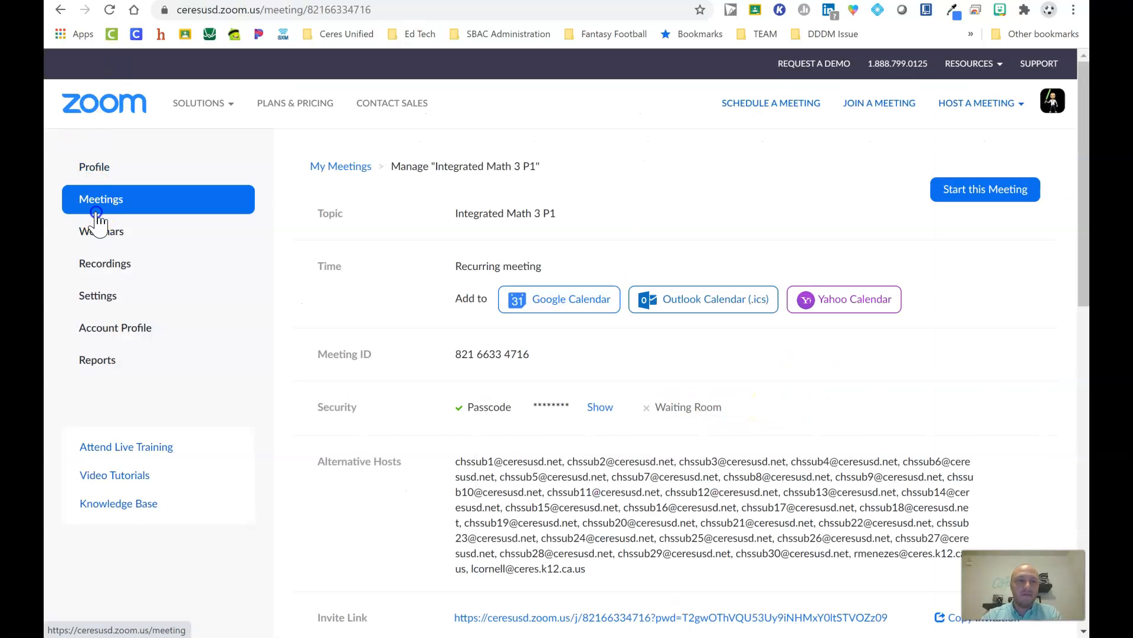
pyautogui.click(96, 213)
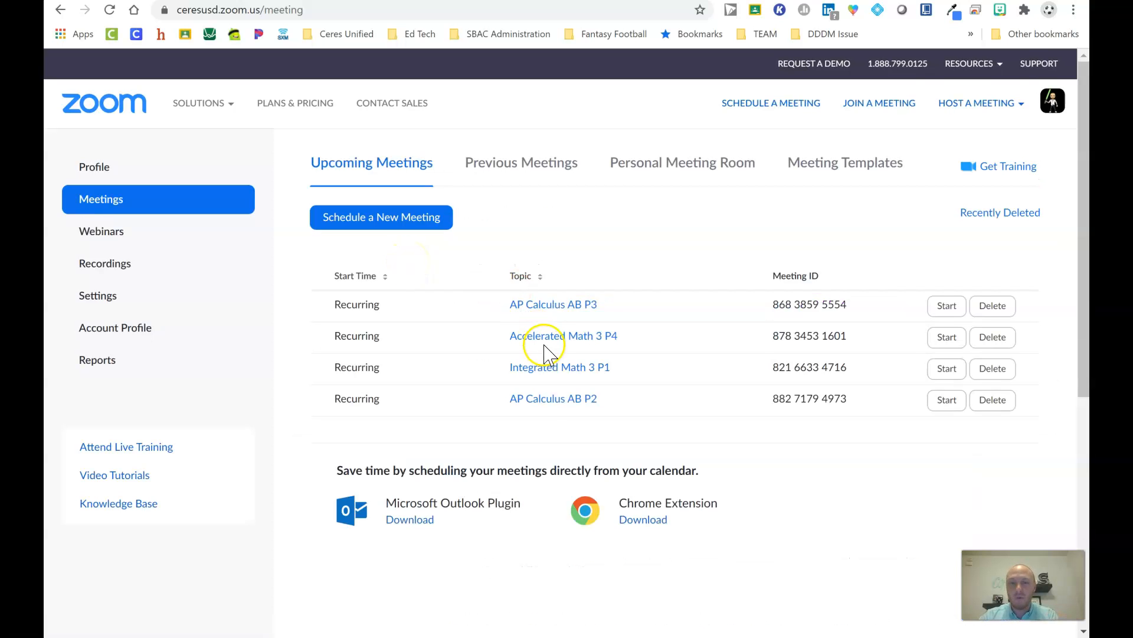
pyautogui.click(540, 406)
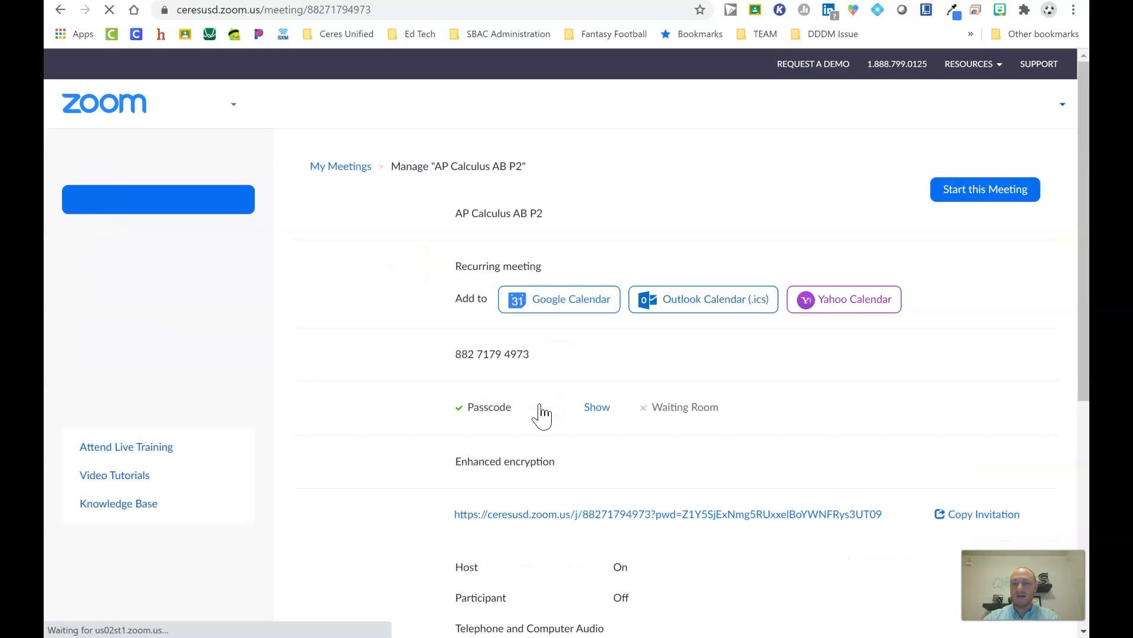
pyautogui.click(590, 304)
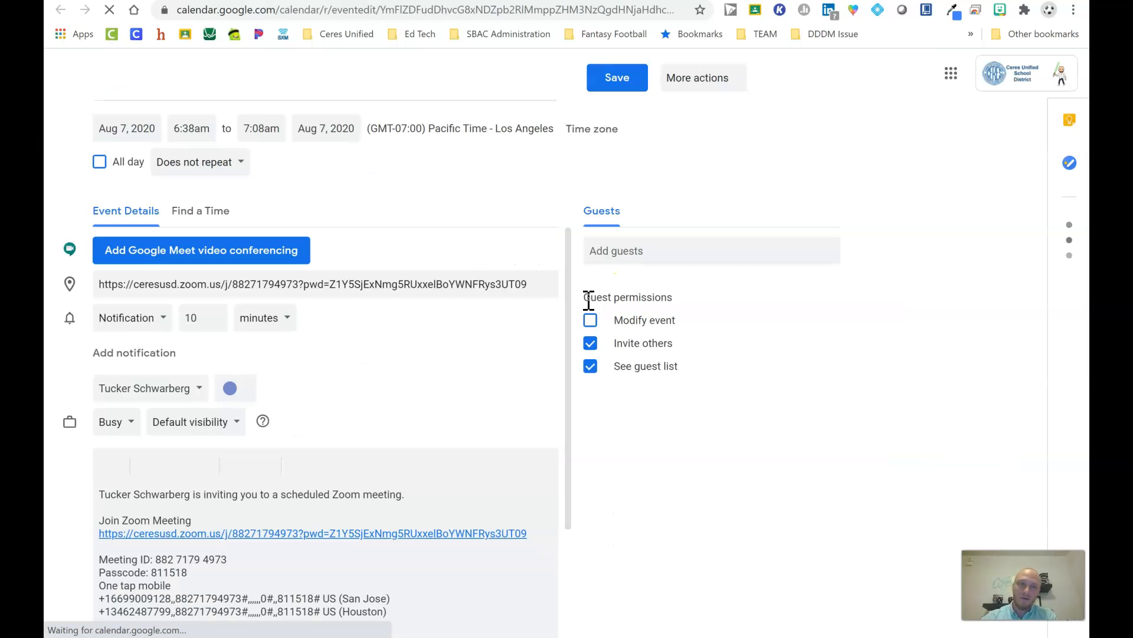
# Step: Set the AP Calculus AB P2 event to Aug 13, 2020 with an 11:00am start
pyautogui.click(115, 128)
pyautogui.click(202, 203)
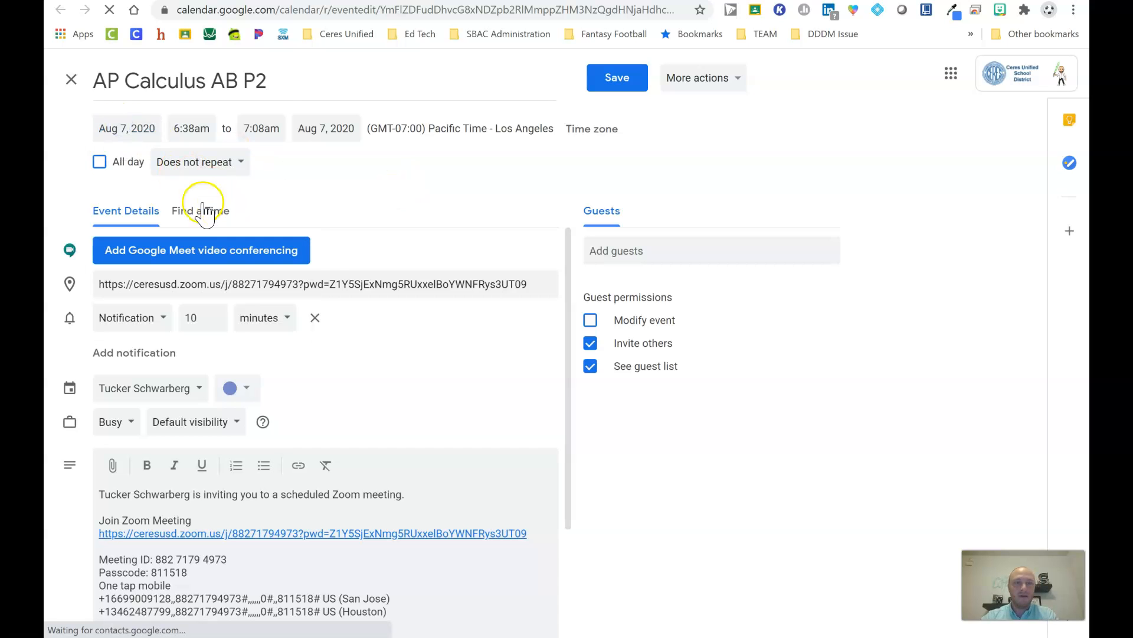
pyautogui.click(127, 128)
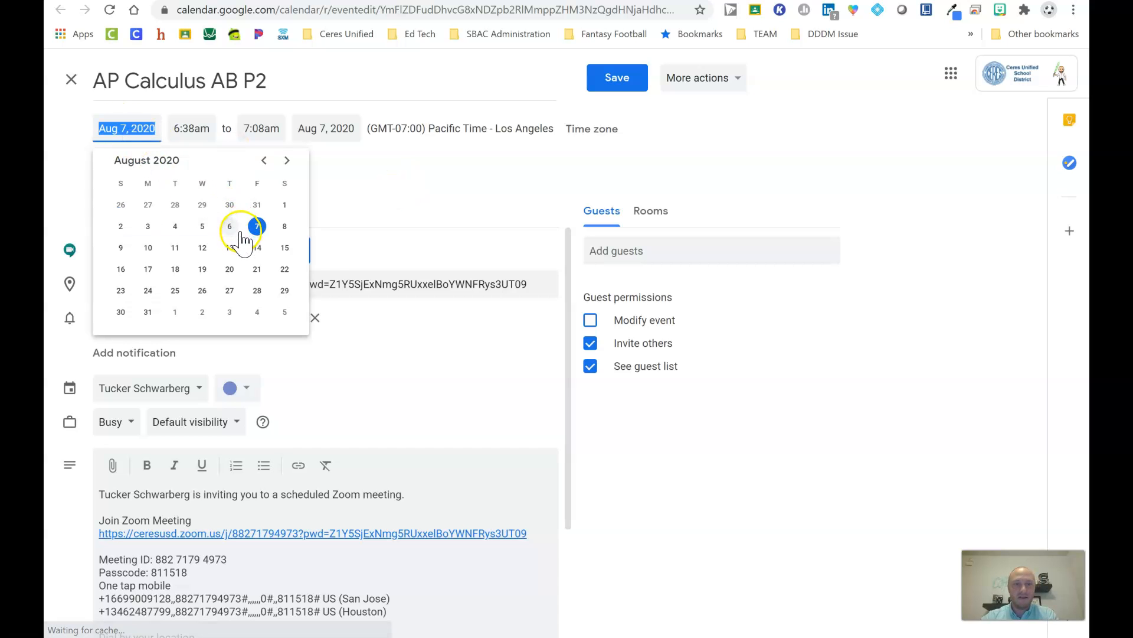
pyautogui.click(229, 248)
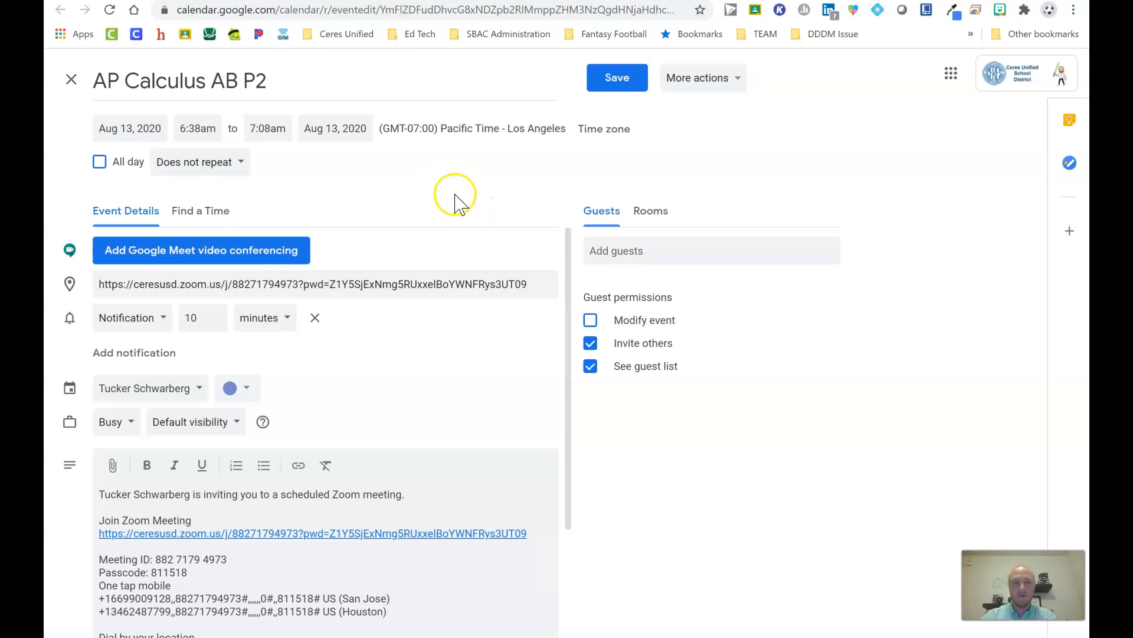
pyautogui.click(202, 124)
pyautogui.scroll(-5, 248, 283)
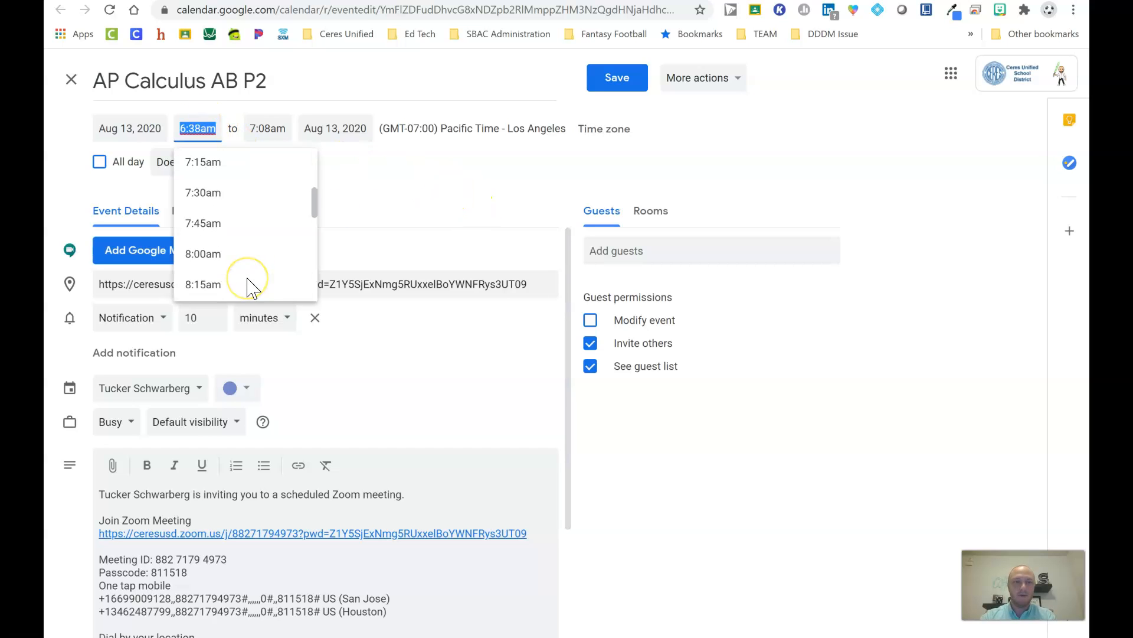
pyautogui.scroll(-5, 248, 283)
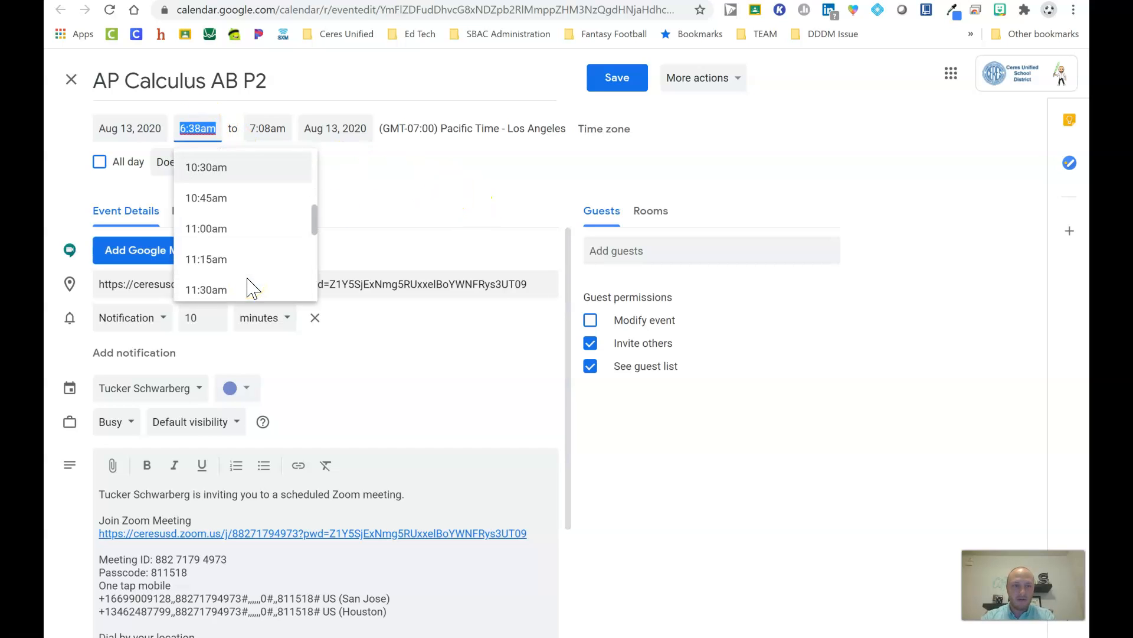
pyautogui.click(207, 193)
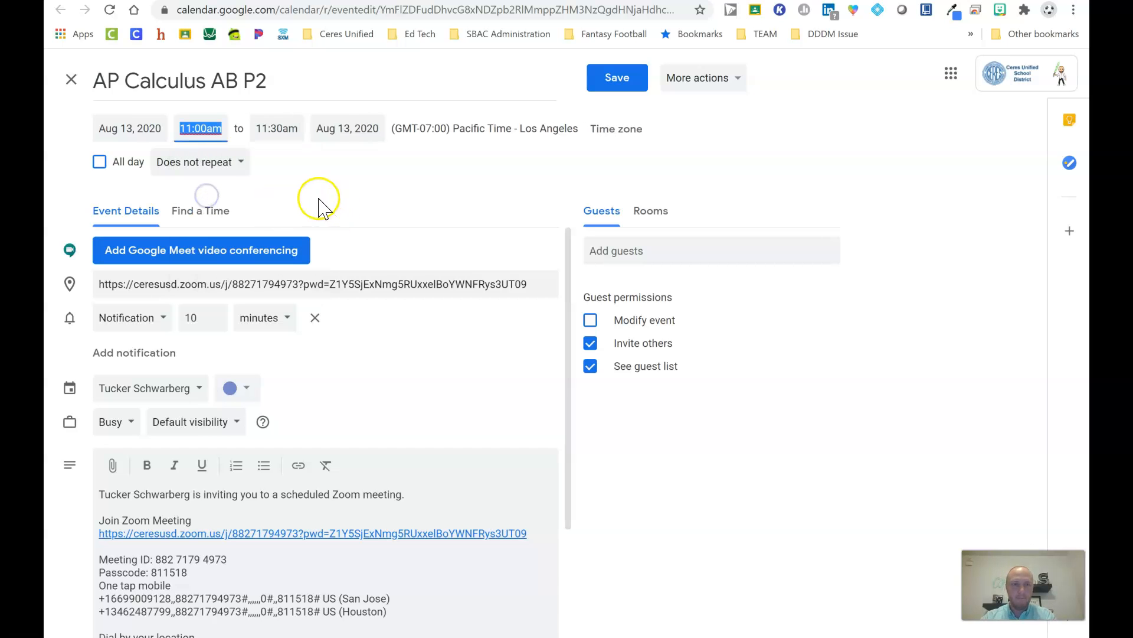
# Step: Give the AP Calculus AB P2 event a custom weekly recurrence on Monday and Thursday, ending on Dec 18, 2020
pyautogui.click(214, 167)
pyautogui.click(223, 327)
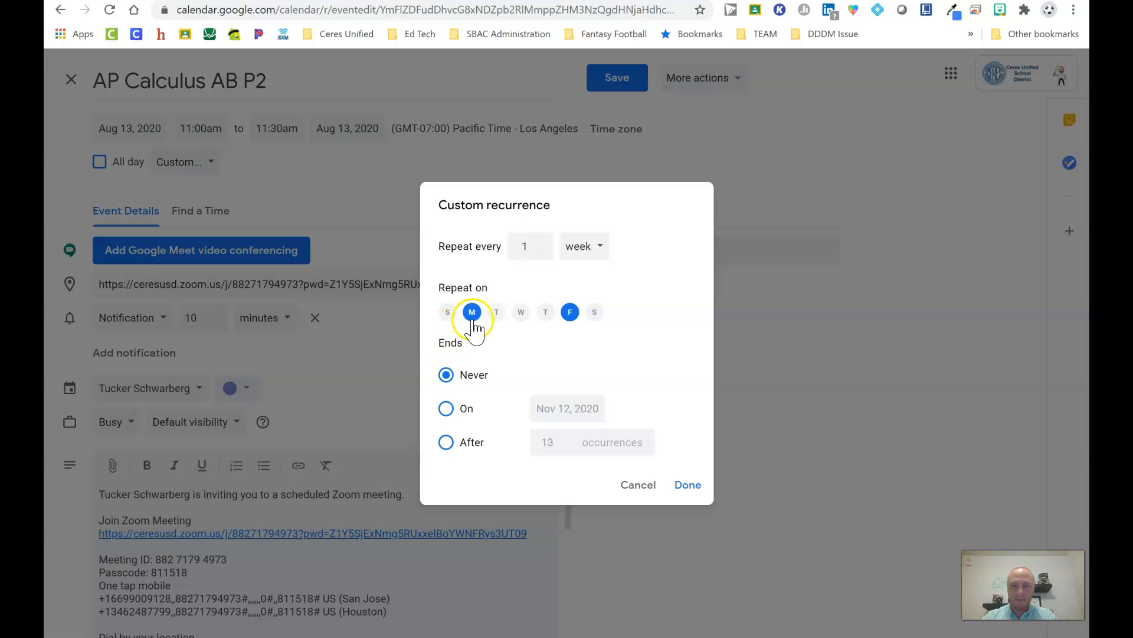
pyautogui.click(570, 313)
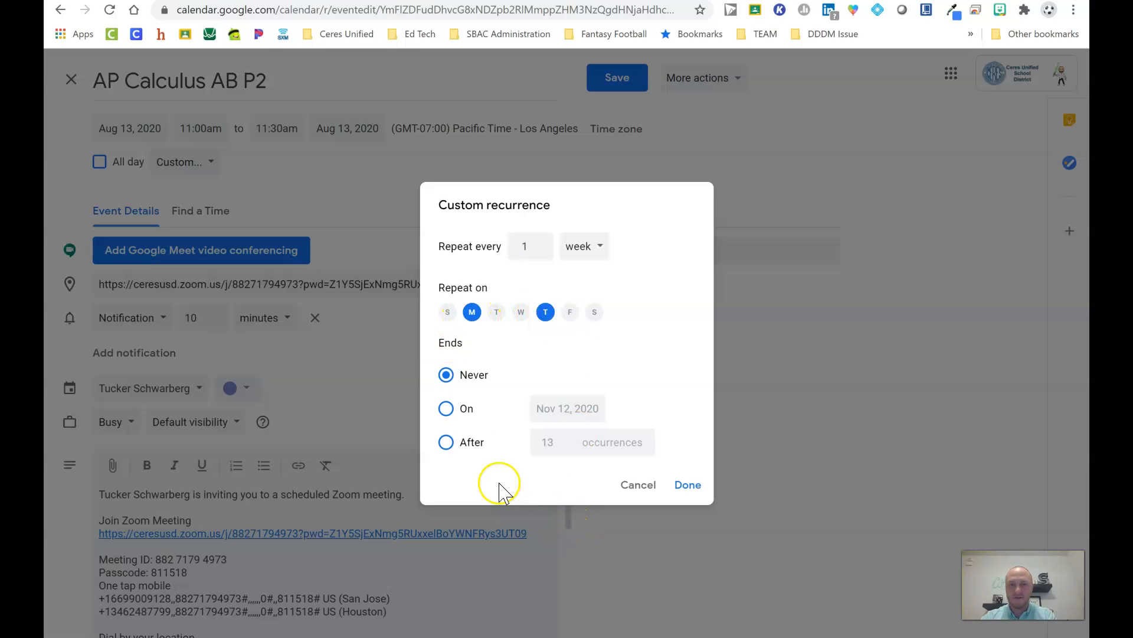
pyautogui.click(446, 408)
pyautogui.click(567, 408)
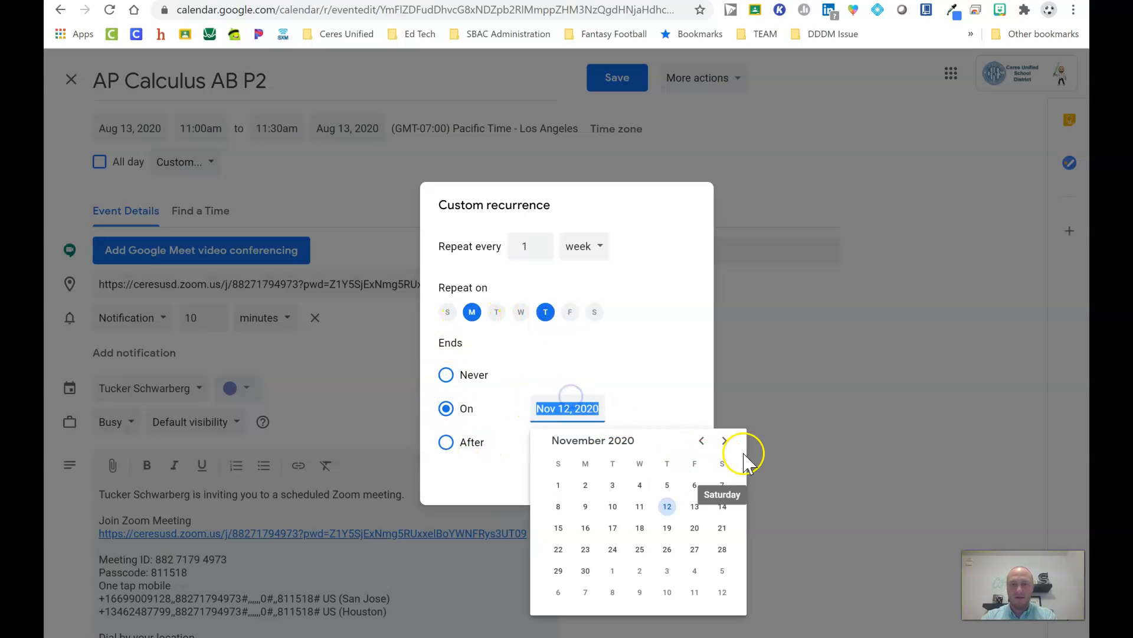
pyautogui.click(725, 440)
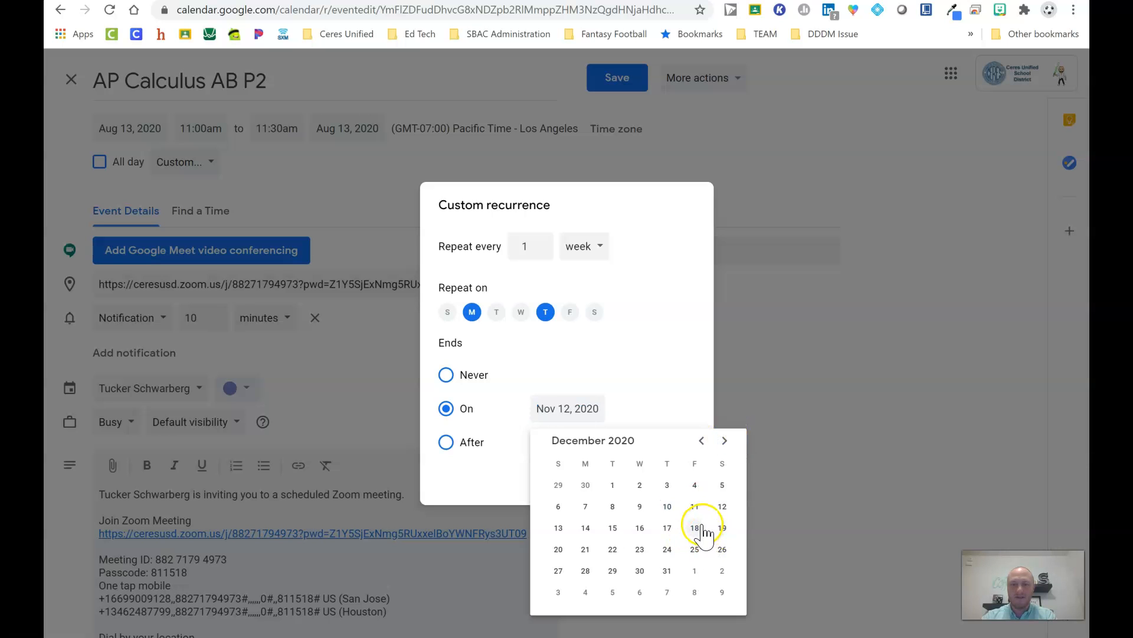
pyautogui.click(695, 527)
pyautogui.click(689, 485)
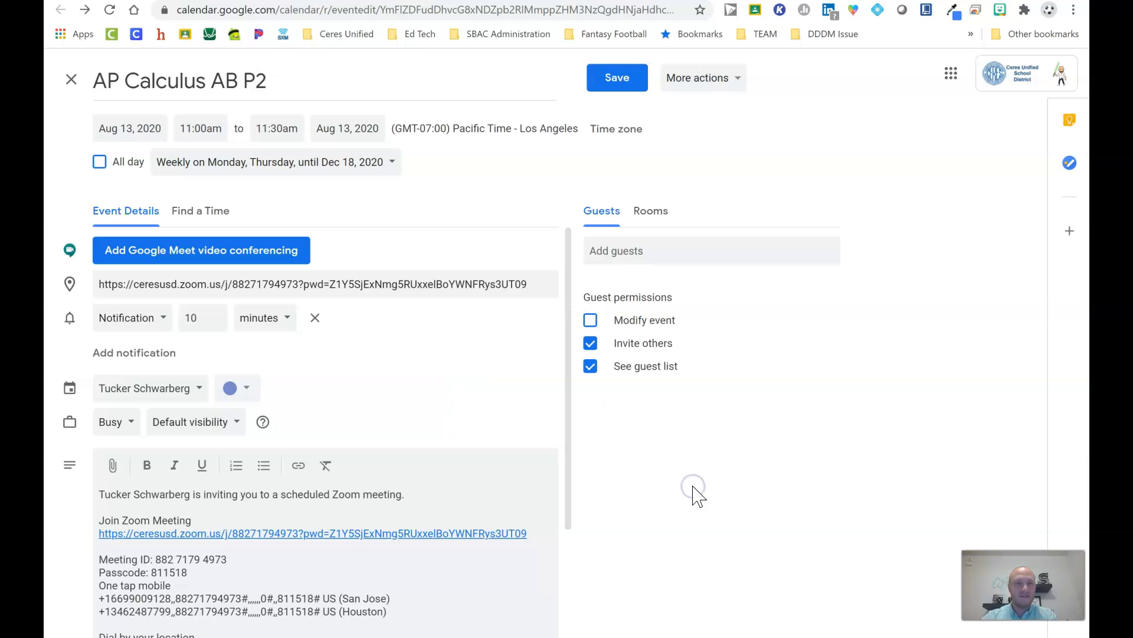
# Step: Assign the Monday and Thursday event to the AP Calculus AB 2 class calendar with a 15-minute notification and save it
pyautogui.click(158, 388)
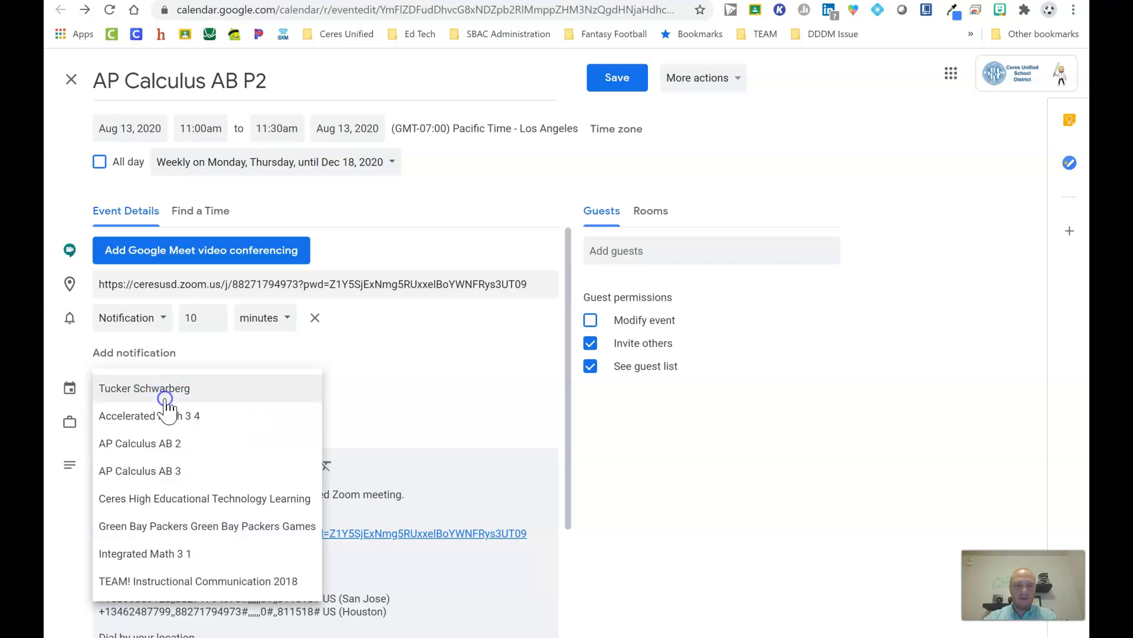
pyautogui.click(253, 444)
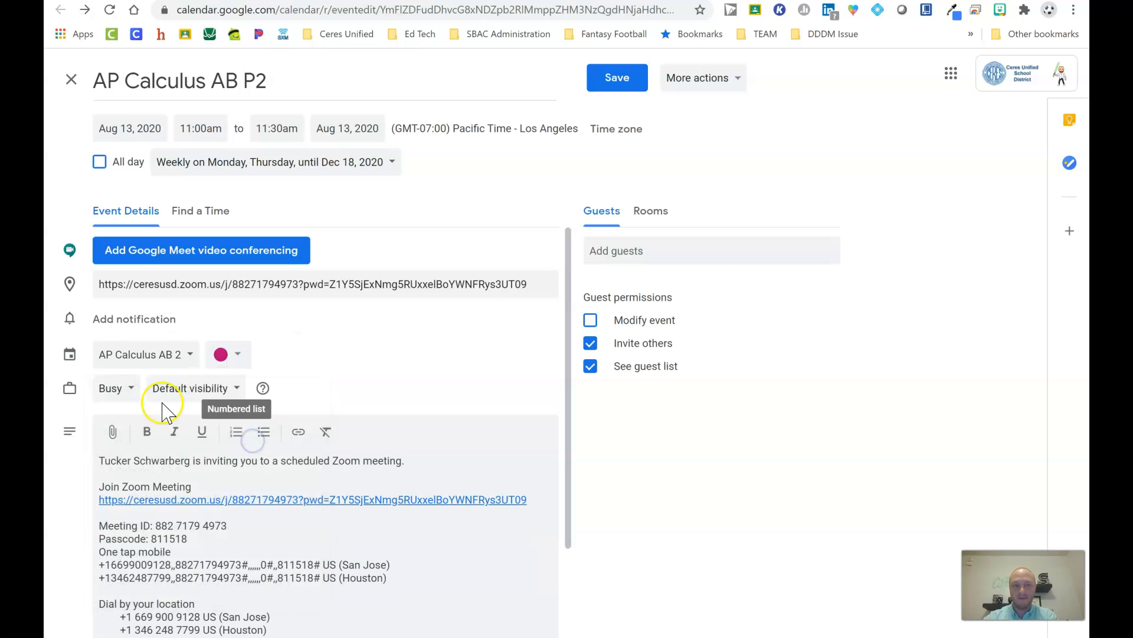
pyautogui.click(145, 319)
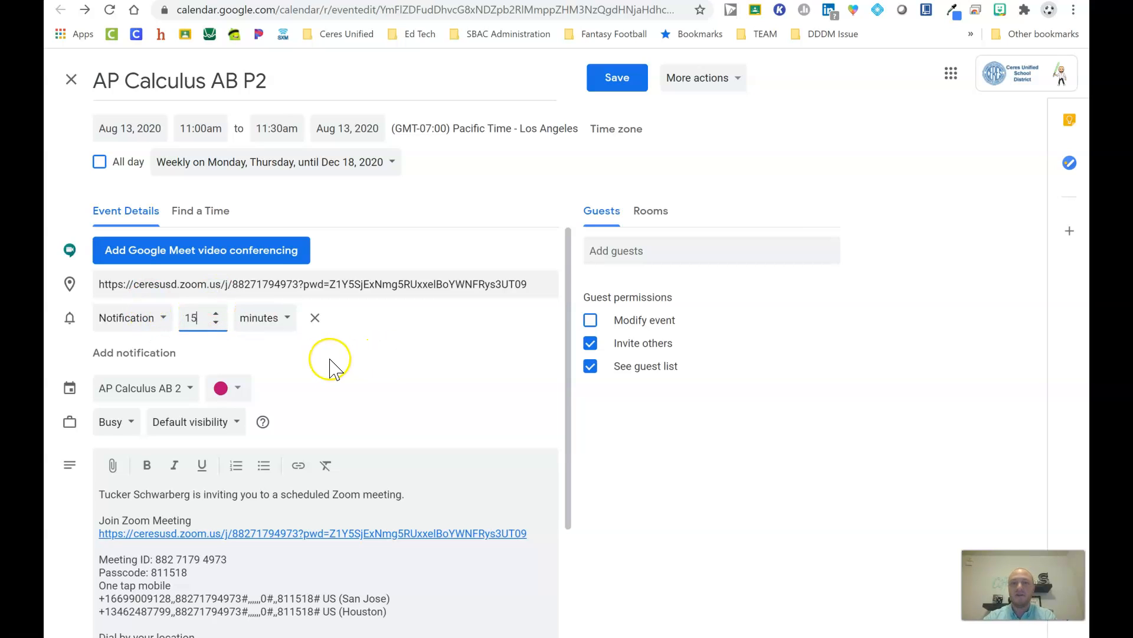
pyautogui.click(624, 74)
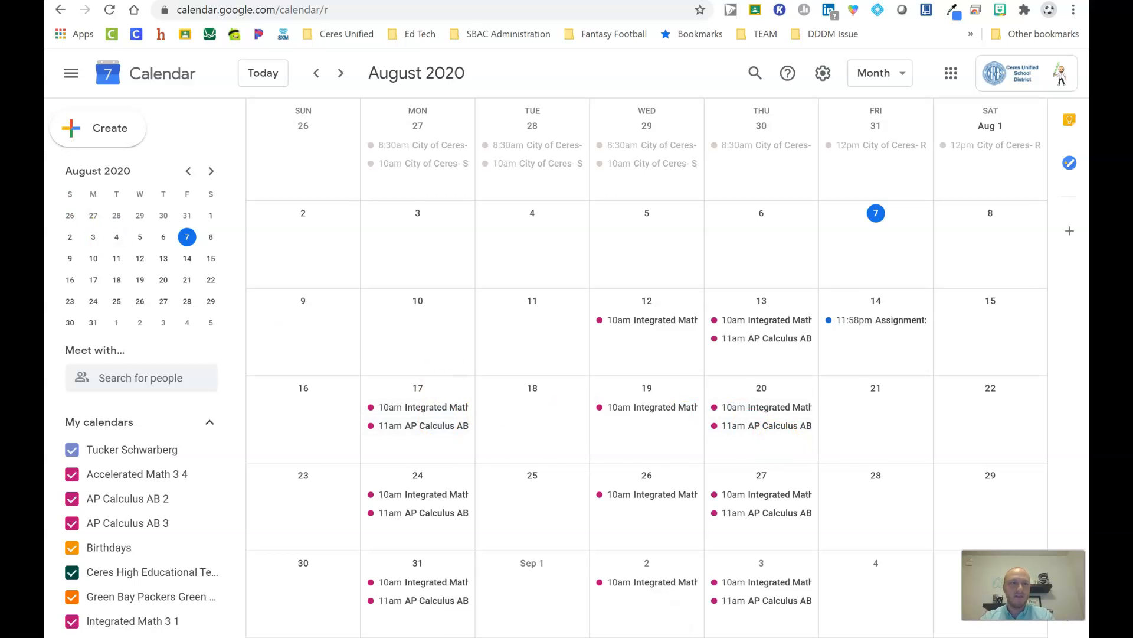
# Step: Return to Zoom, add the AP Calculus AB P2 meeting to Google Calendar again, and set it to Aug 12, 2020 with a 10:30am start
pyautogui.click(236, 2)
pyautogui.click(538, 303)
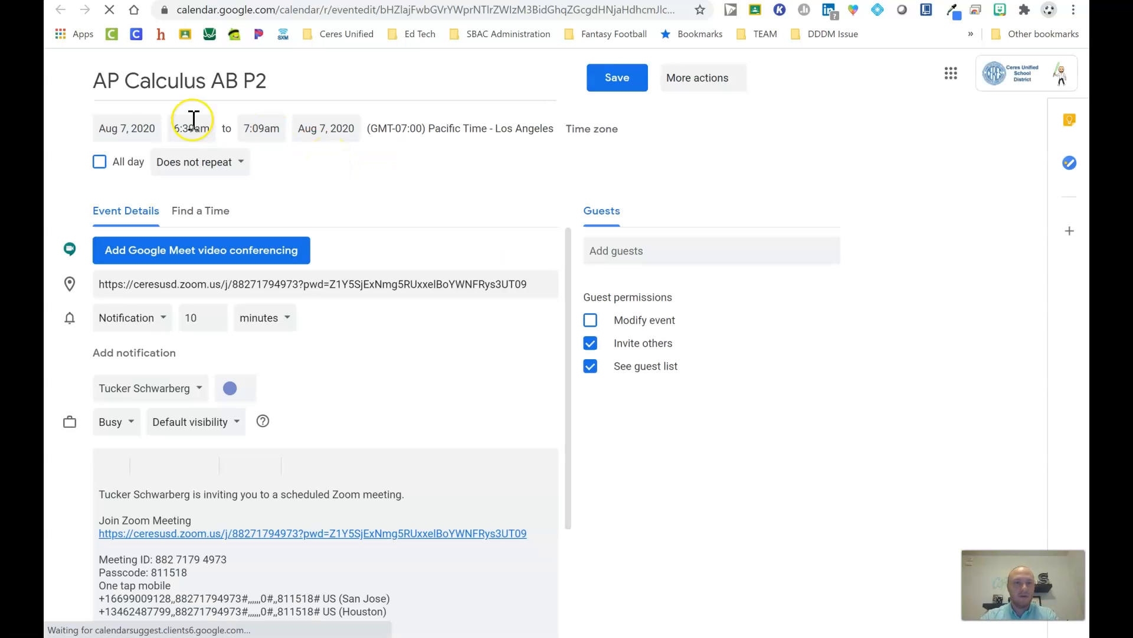
pyautogui.click(144, 128)
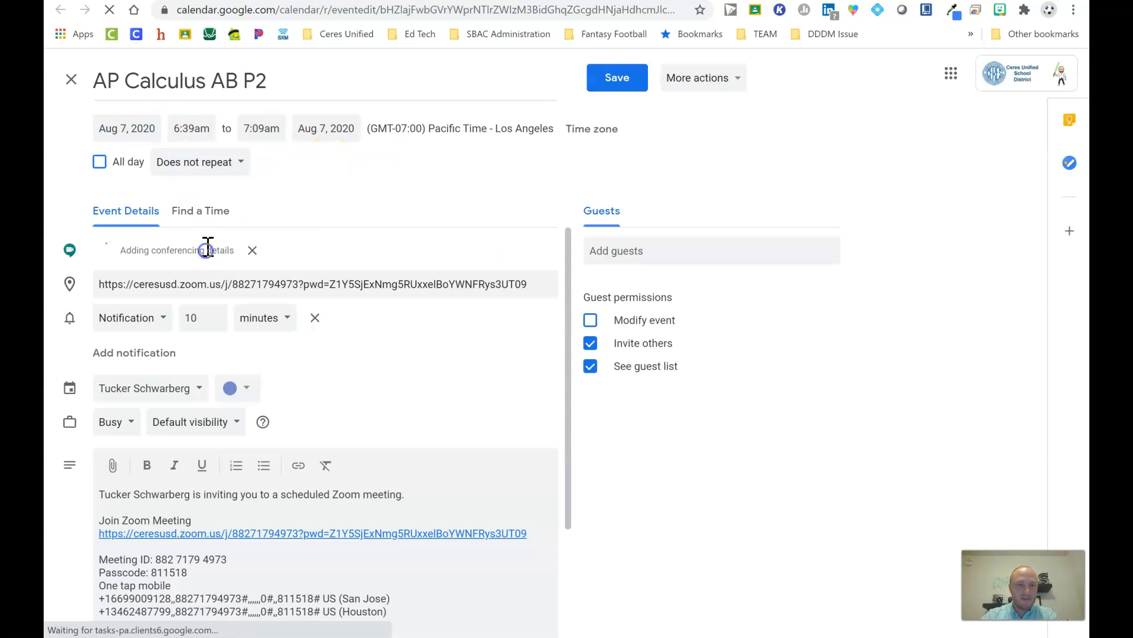
pyautogui.click(144, 132)
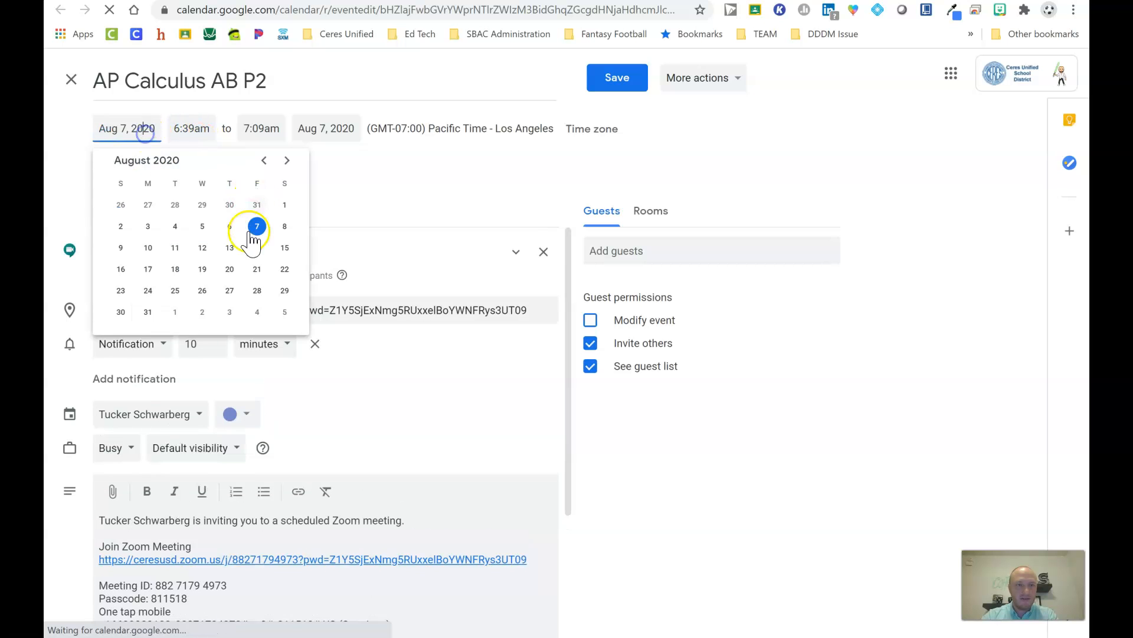
pyautogui.click(202, 247)
pyautogui.click(197, 131)
pyautogui.scroll(-10, 230, 266)
pyautogui.scroll(2, 240, 242)
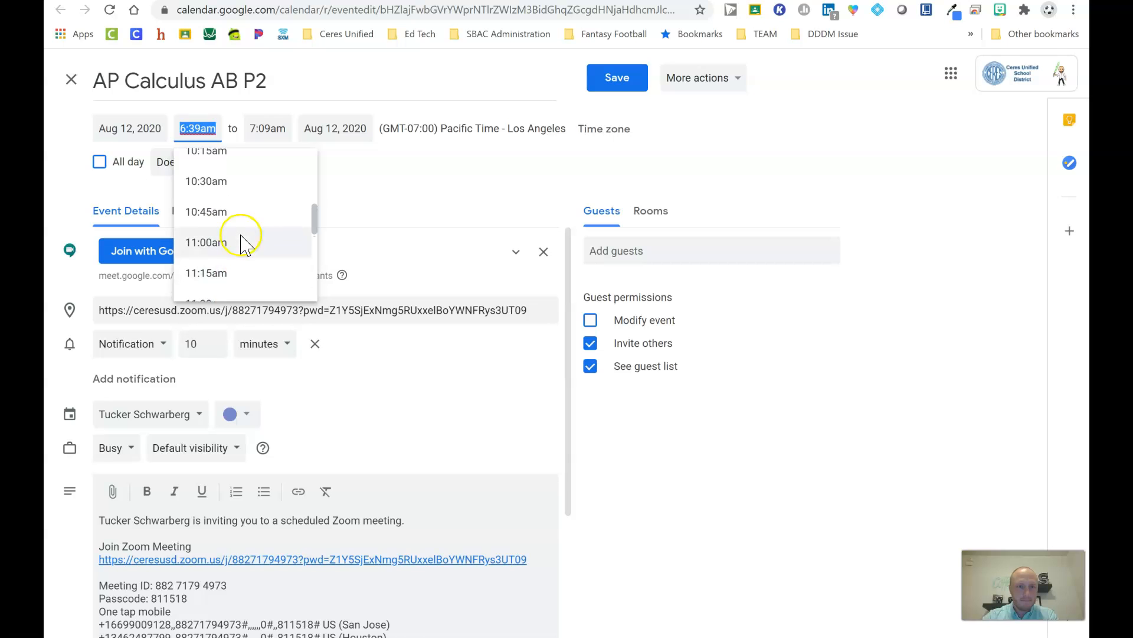
pyautogui.click(223, 179)
# Step: Give the 10:30am event a custom weekly recurrence on Wednesday only, ending on Dec 18, 2020
pyautogui.click(238, 169)
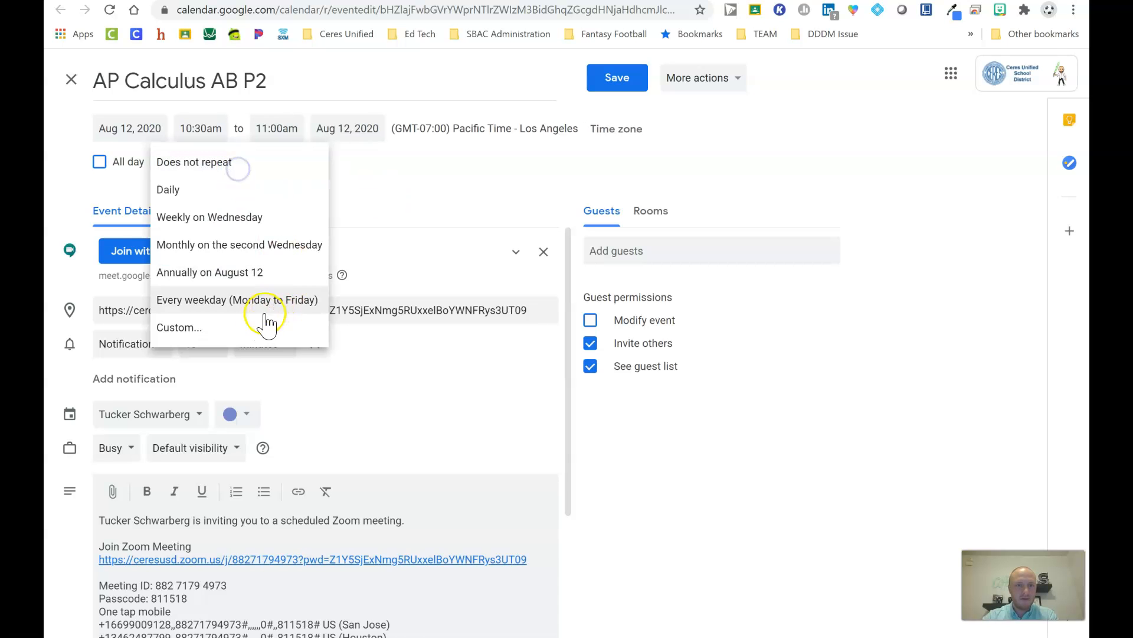
pyautogui.click(254, 325)
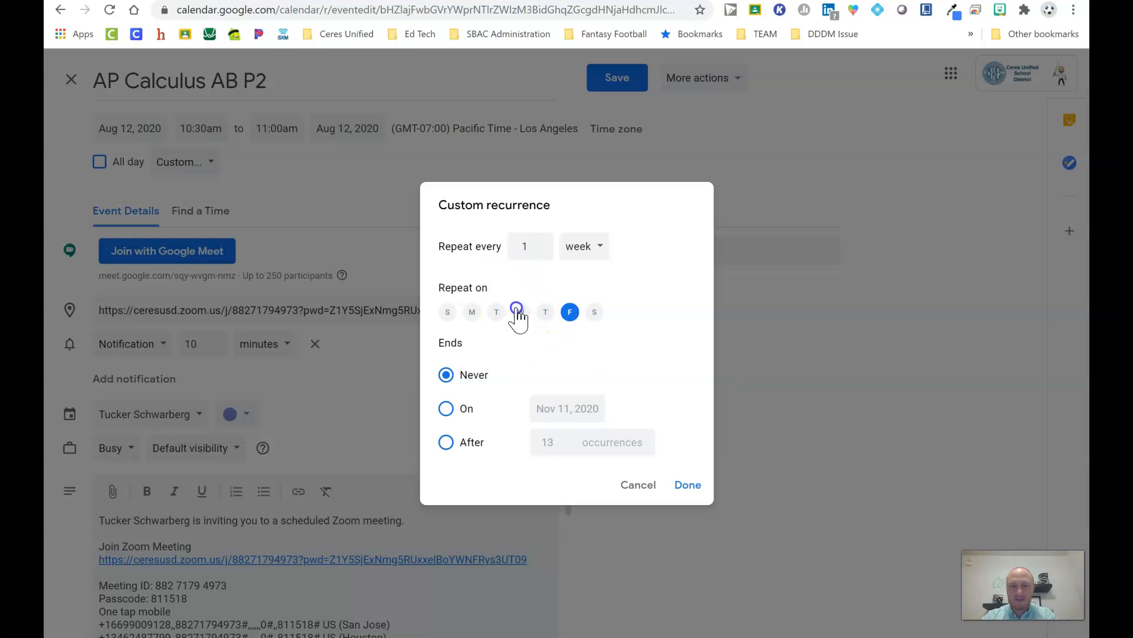
pyautogui.click(466, 410)
pyautogui.click(535, 412)
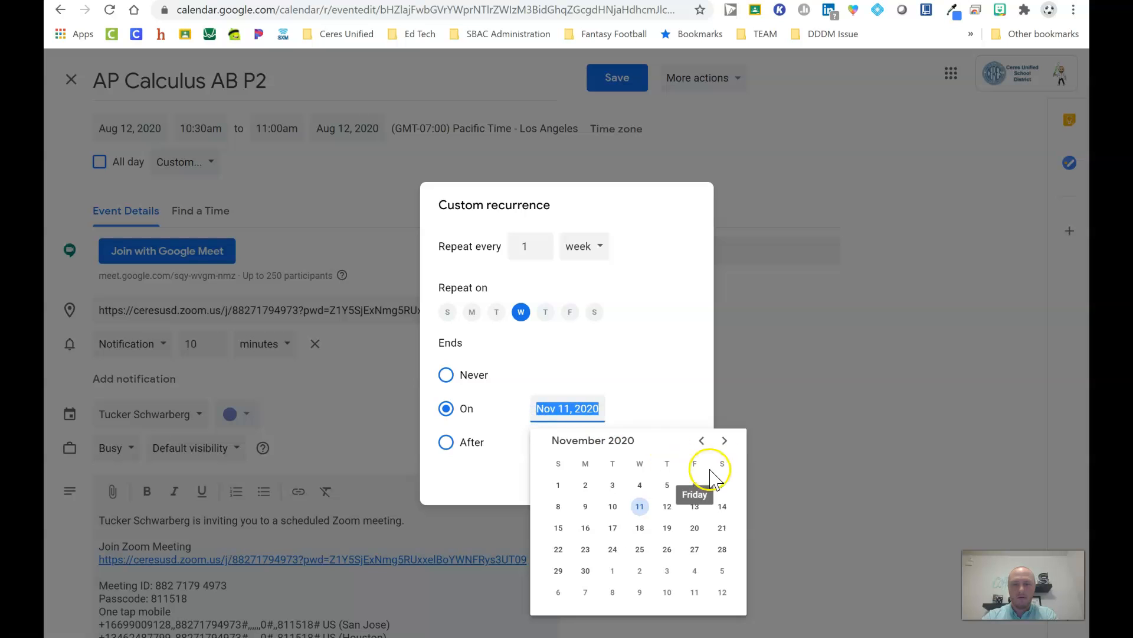
pyautogui.click(724, 440)
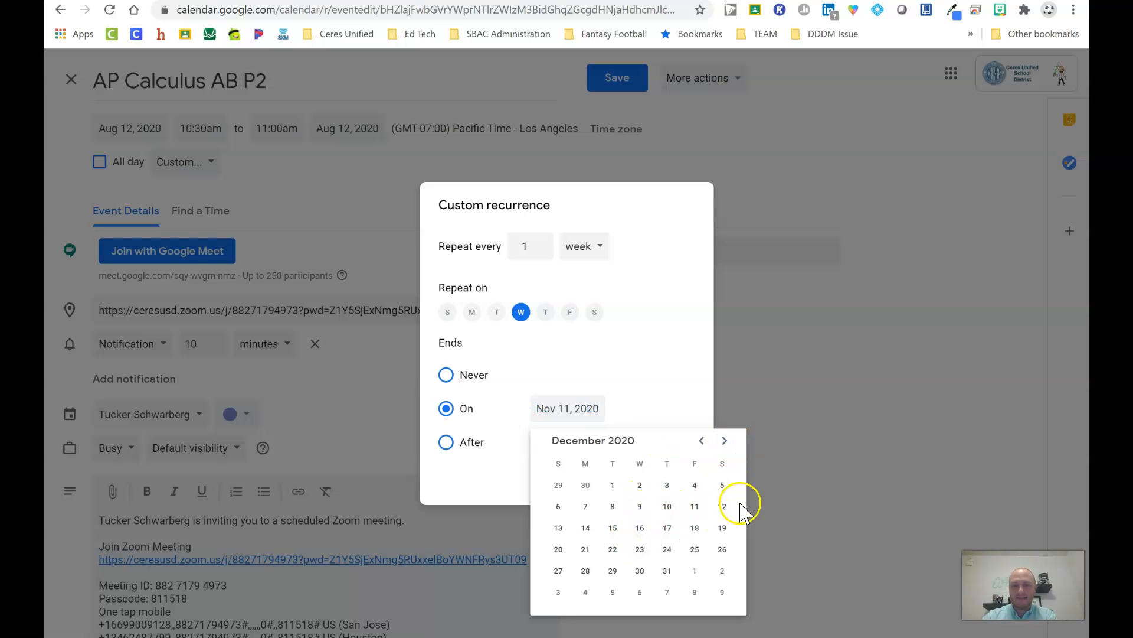
pyautogui.click(695, 530)
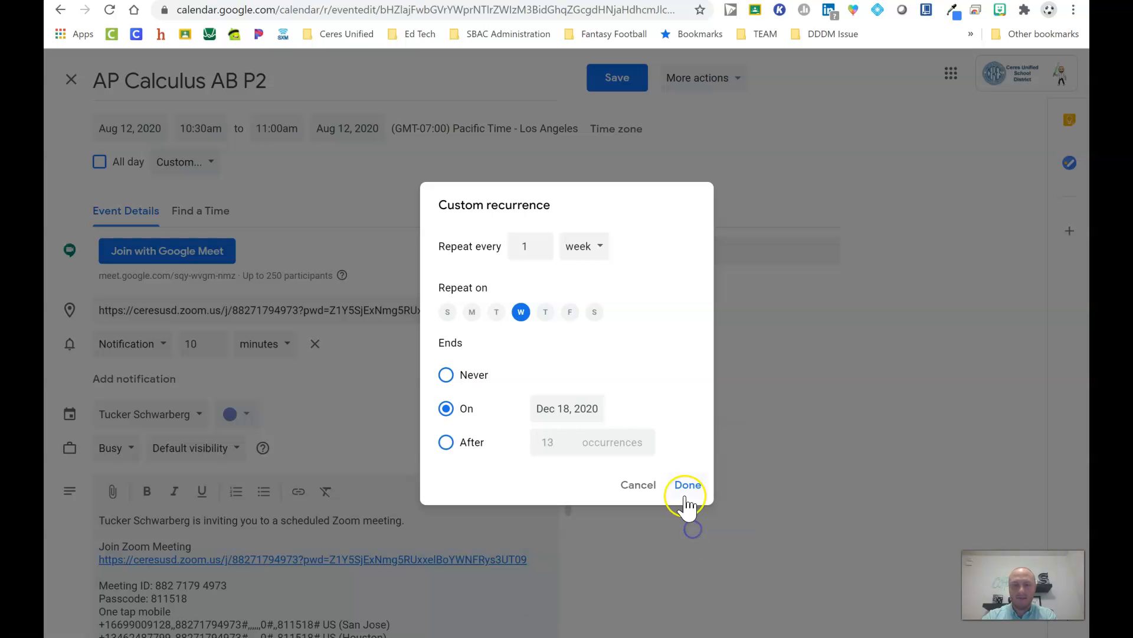
pyautogui.click(688, 488)
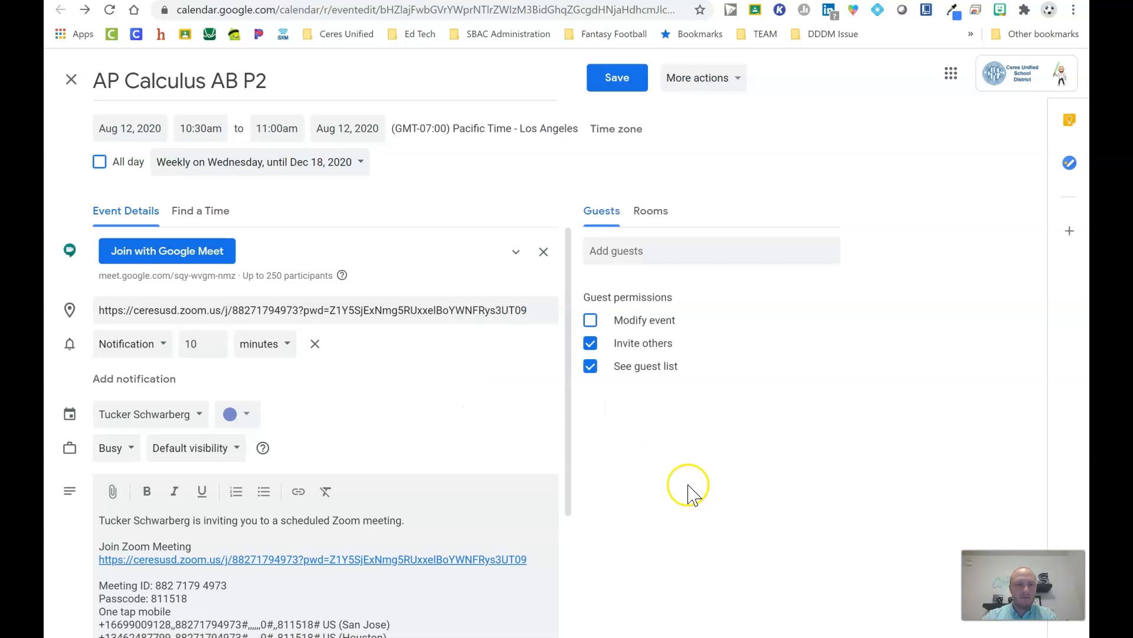
# Step: Assign the Wednesday event to the AP Calculus AB 2 calendar with a 15-minute notification, disallow guests inviting others, and save it
pyautogui.click(182, 413)
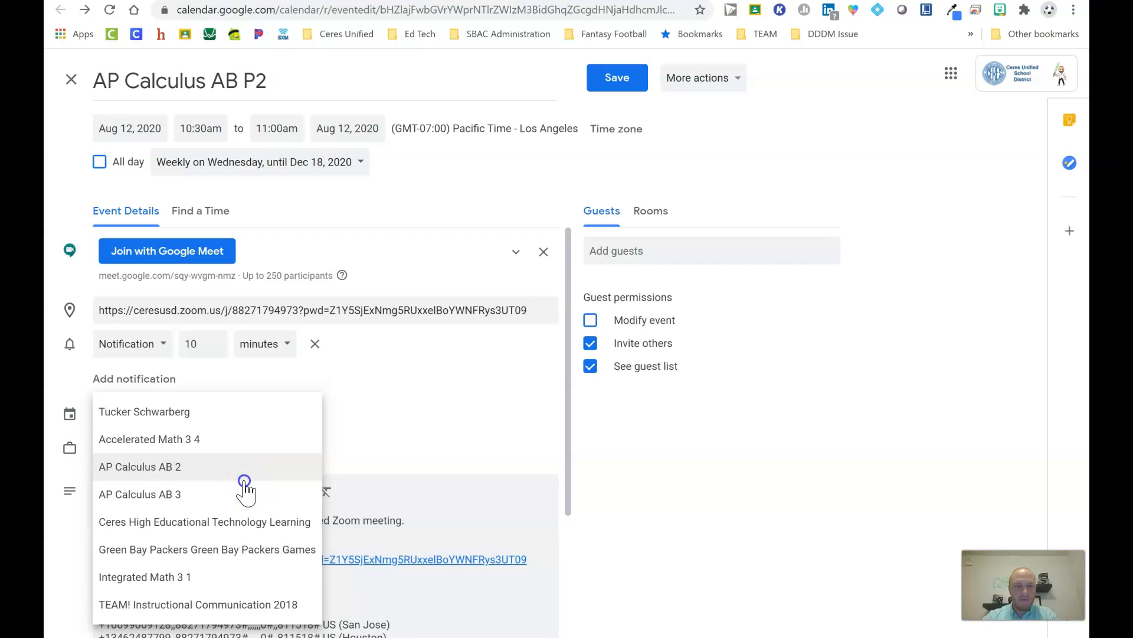
pyautogui.click(244, 479)
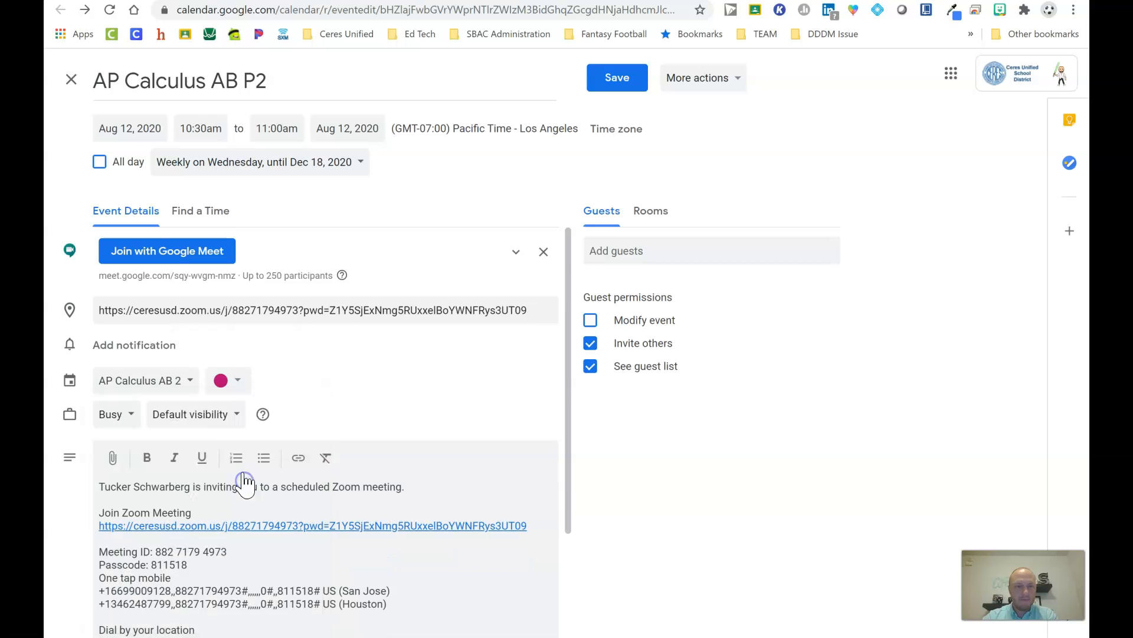
pyautogui.click(173, 347)
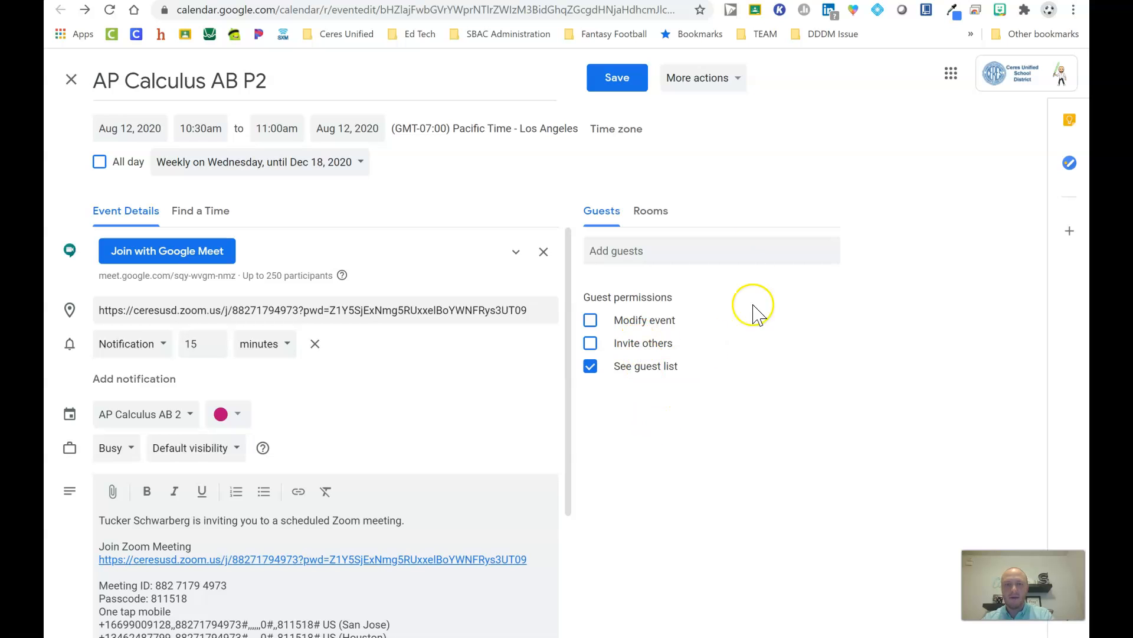
pyautogui.click(623, 80)
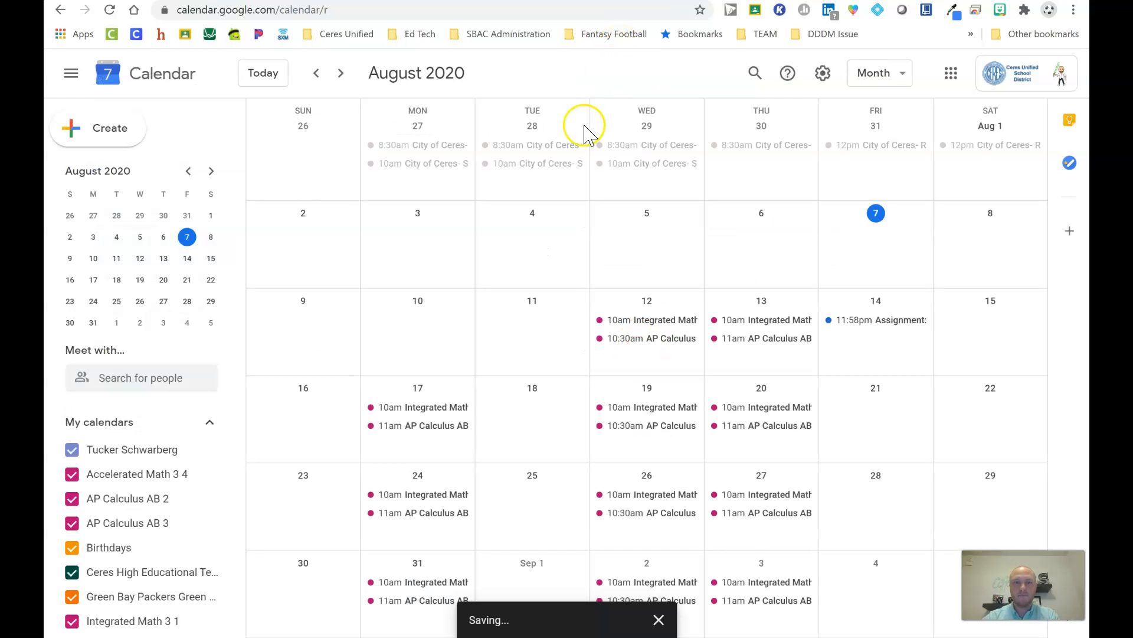